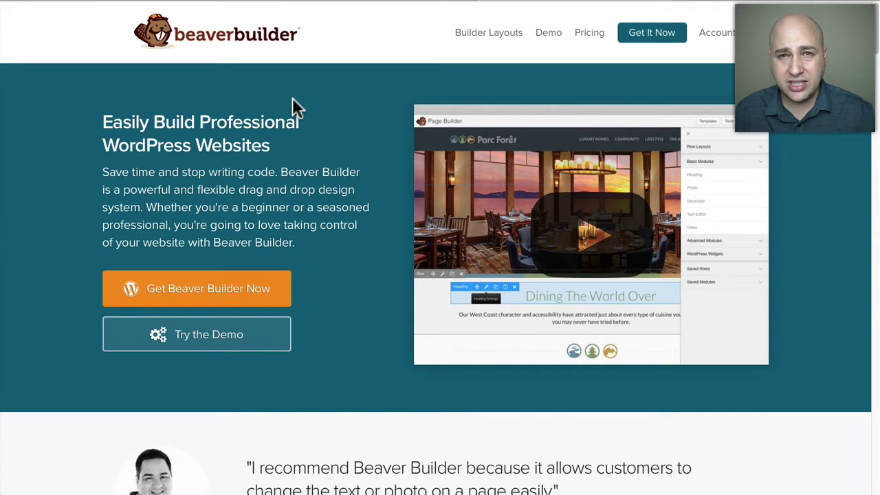
Open the Beaver Builder pricing page and compare the prices of the Pro and Standard plans.
left_click(584, 38)
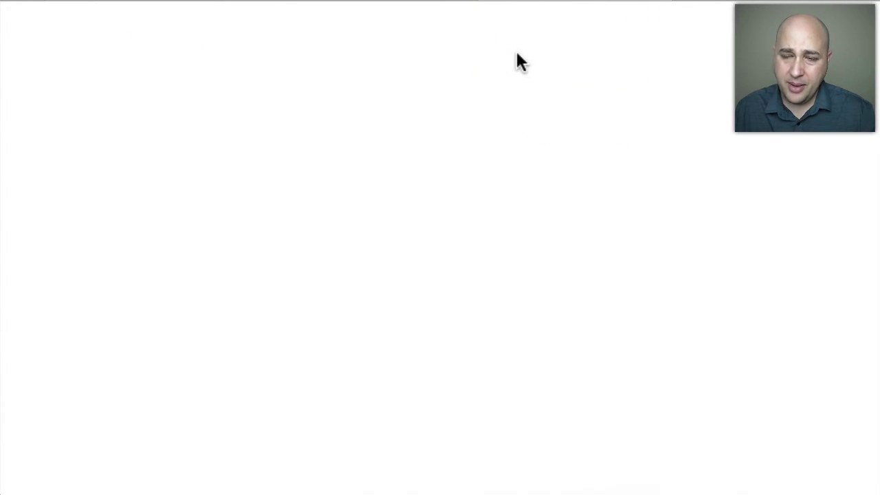
scroll(463, 143, "down", 2)
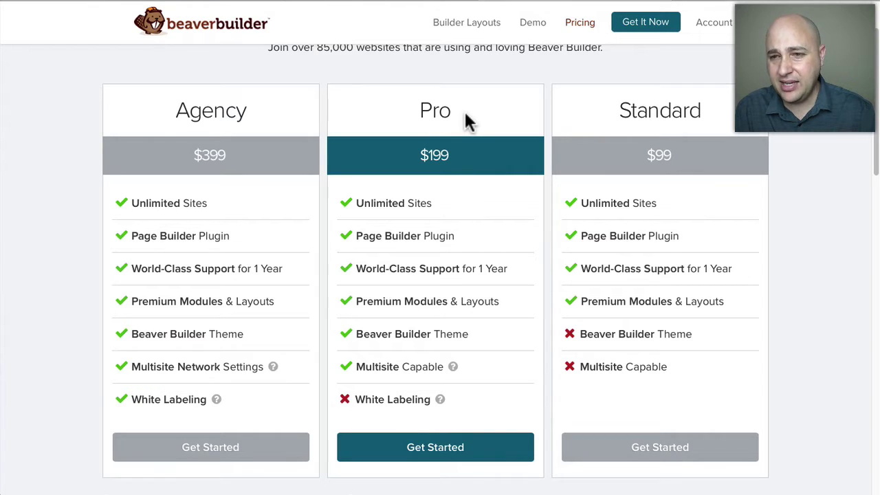
left_click_drag(452, 160, 404, 155)
left_click(417, 157)
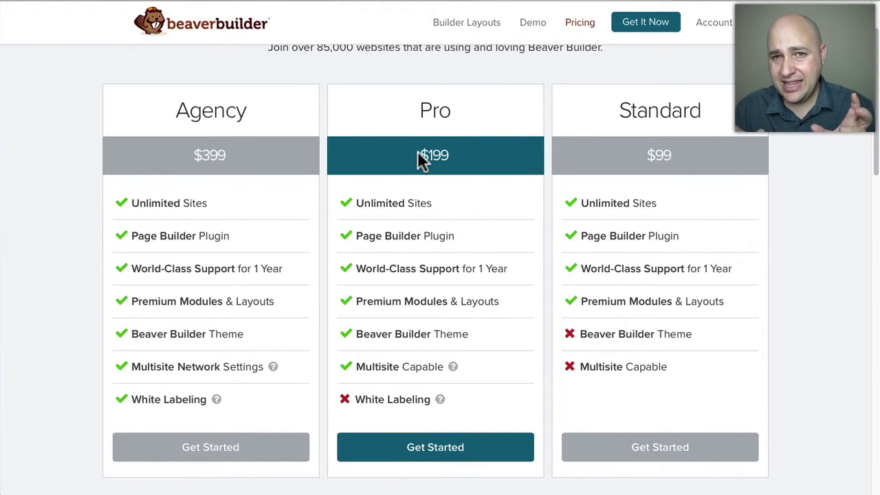
double_click(655, 154)
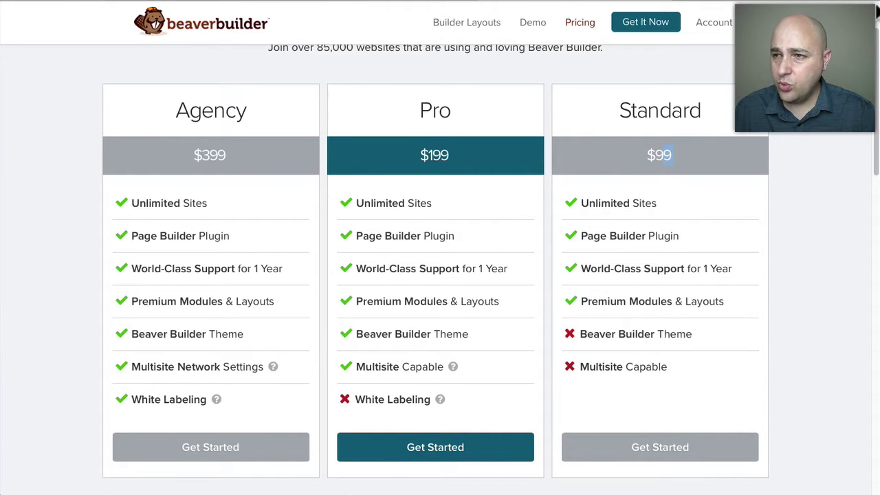
Switch to the Elegant Themes site and review the pricing of its Personal, Developer and Lifetime Access plans.
key("ctrl+Tab")
scroll(646, 106, "down", 6)
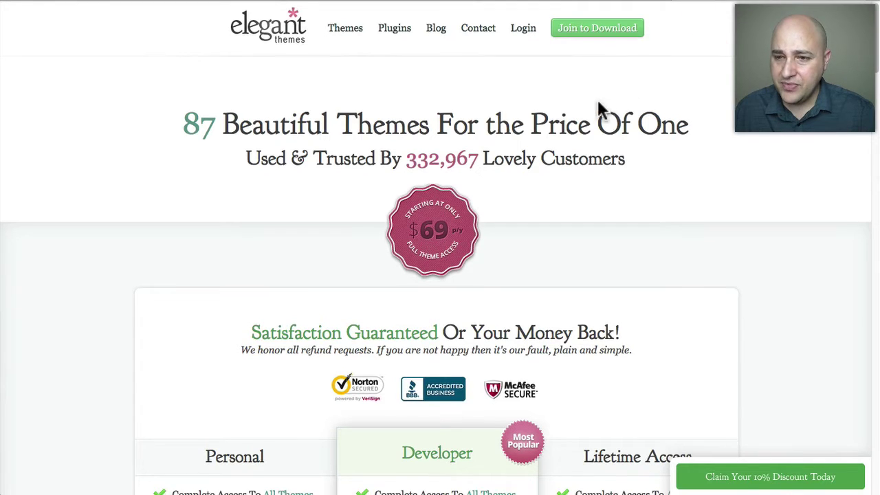
scroll(546, 139, "up", 1)
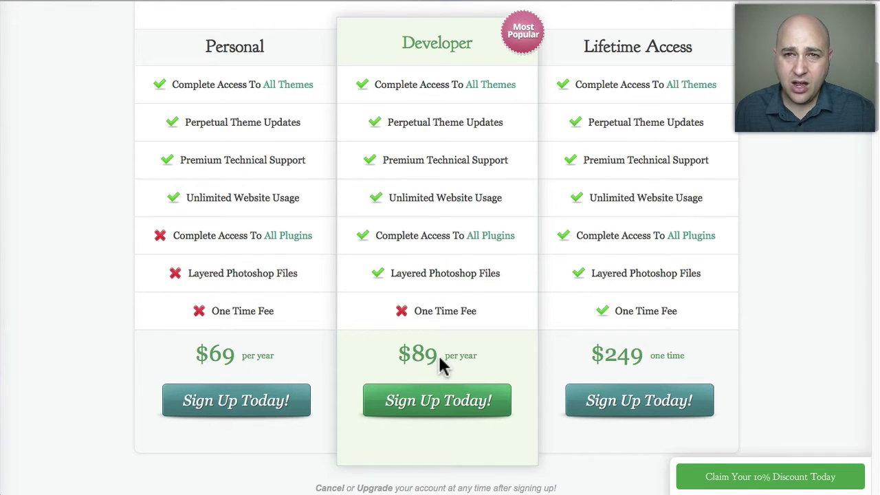
scroll(440, 361, "up", 5)
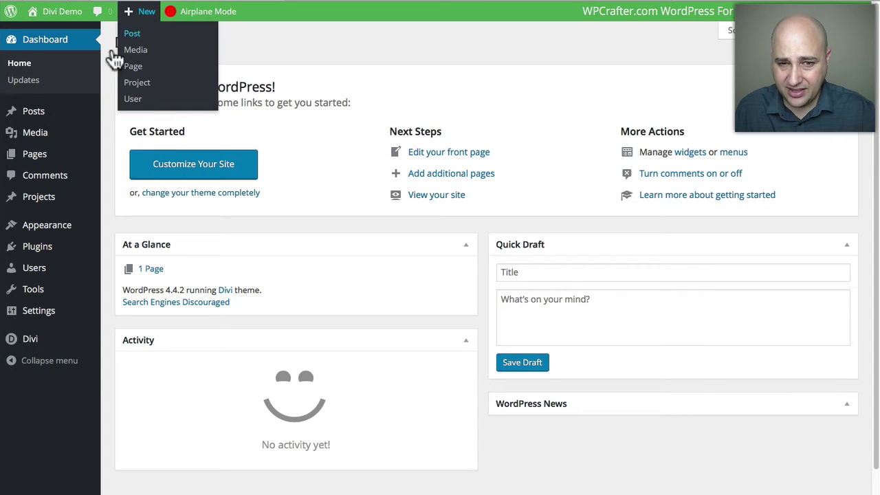
Open the Divi Demo site's Home page for editing and switch it to the Divi Builder.
left_click(25, 154)
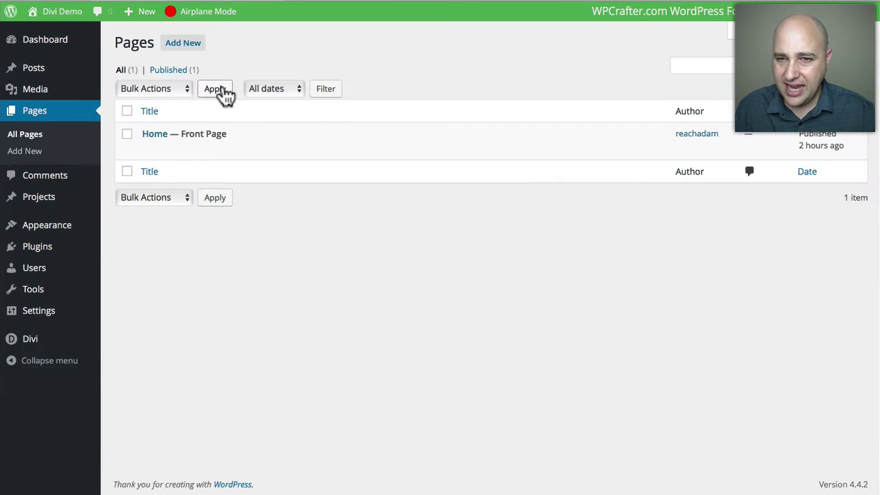
mouse_move(183, 133)
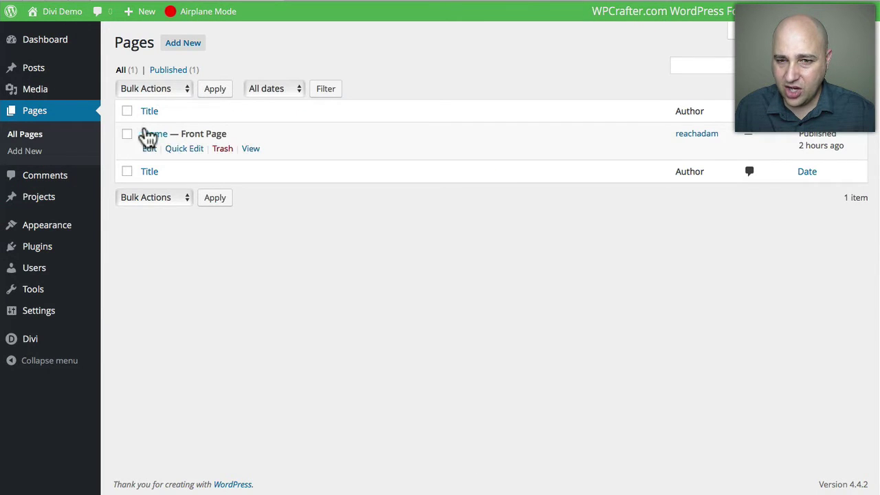
left_click(153, 136)
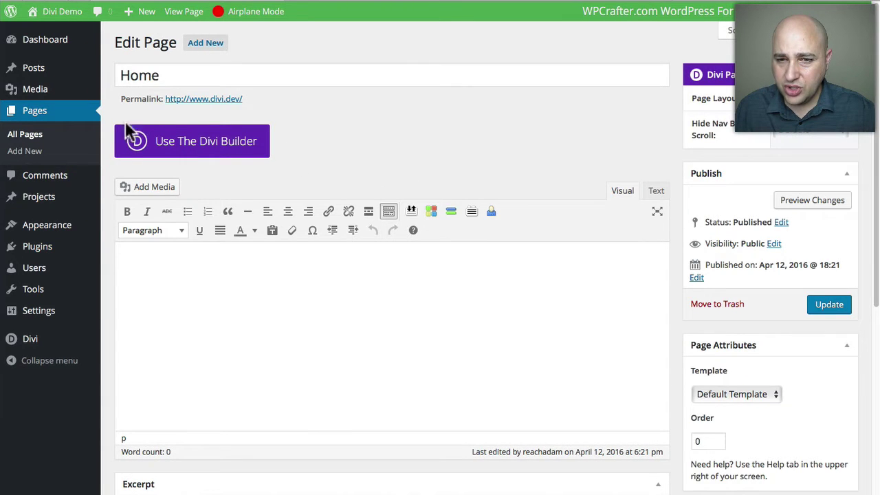
left_click(184, 138)
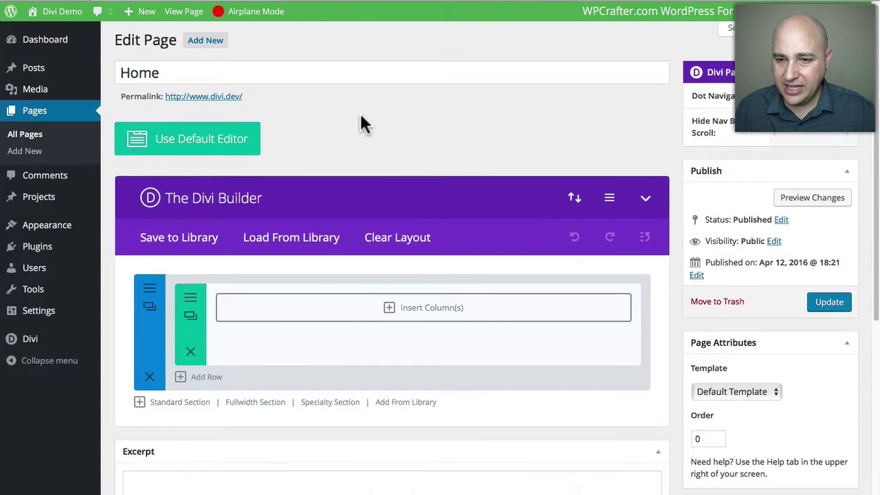
Load the predefined Creative Agency layout into the Home page, replacing the existing content.
scroll(362, 117, "down", 2)
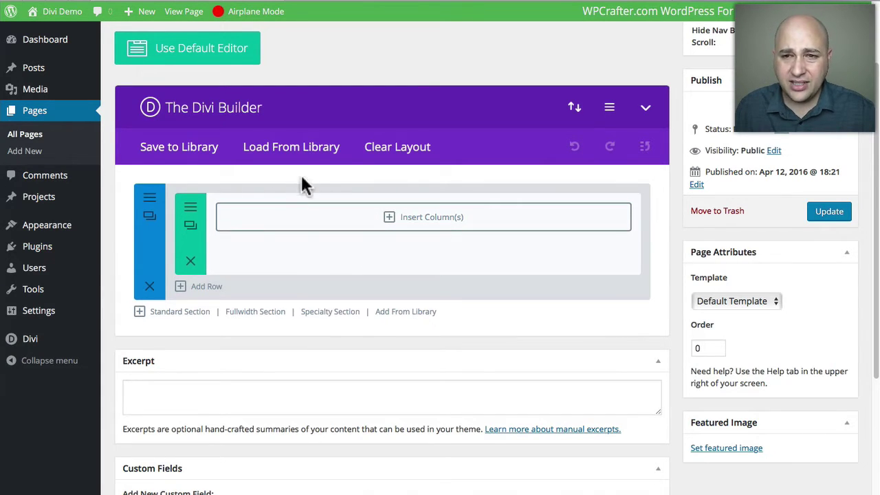
left_click(302, 149)
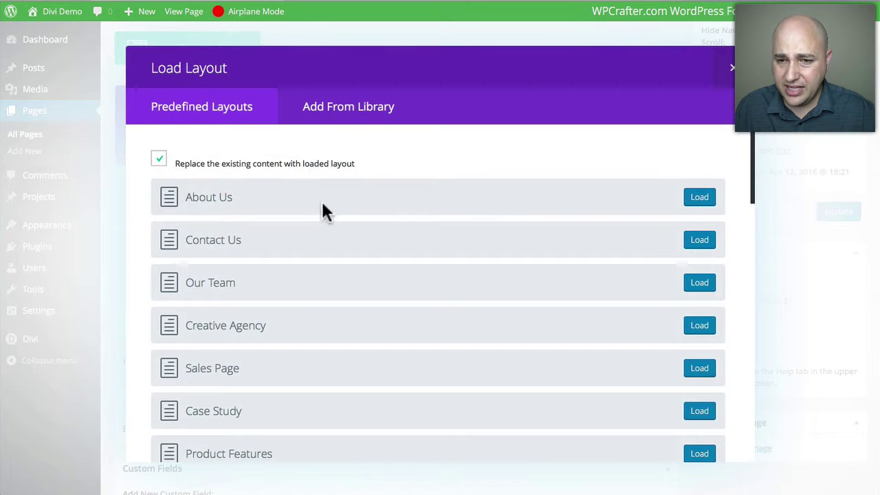
scroll(310, 187, "down", 5)
scroll(346, 223, "down", 5)
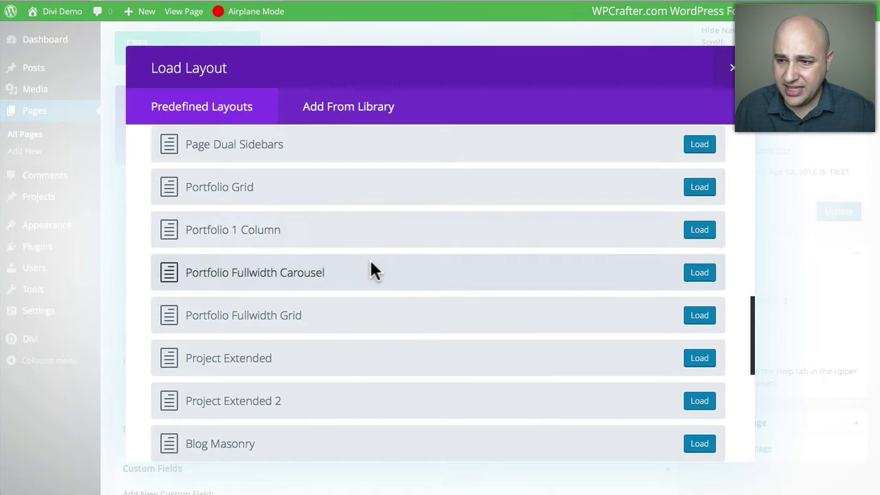
scroll(368, 260, "down", 1)
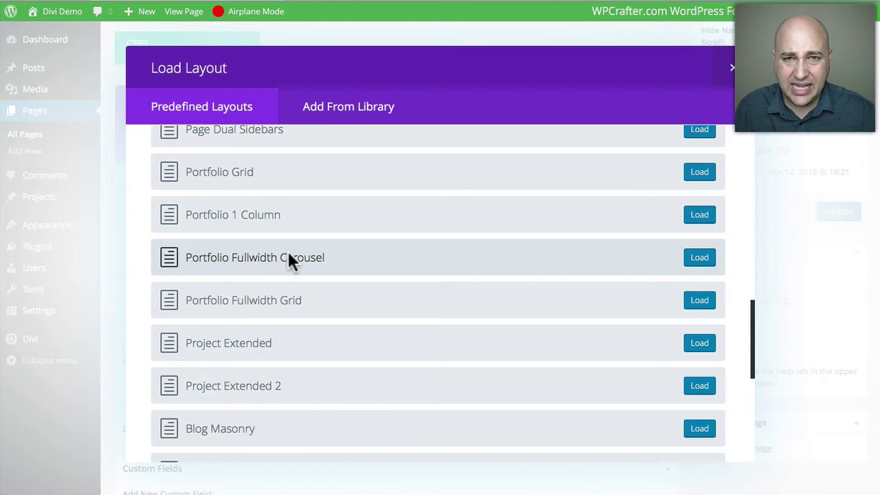
scroll(289, 253, "up", 1)
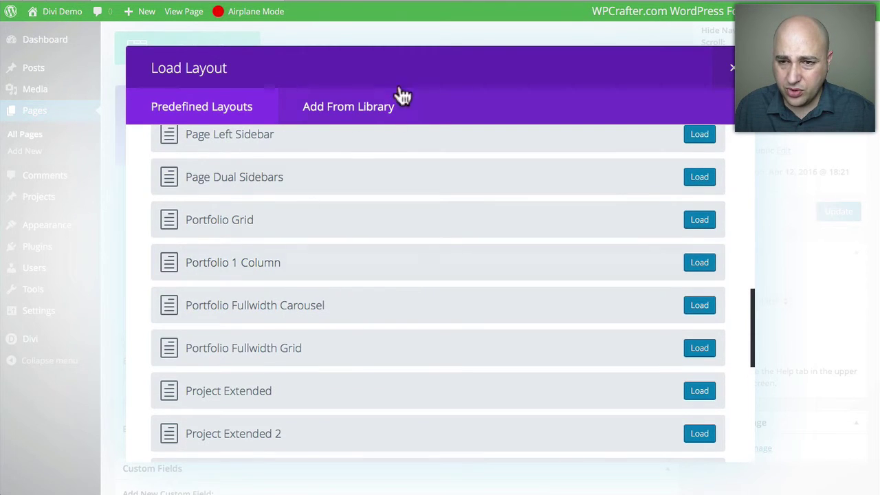
scroll(329, 180, "down", 2)
scroll(334, 206, "down", 3)
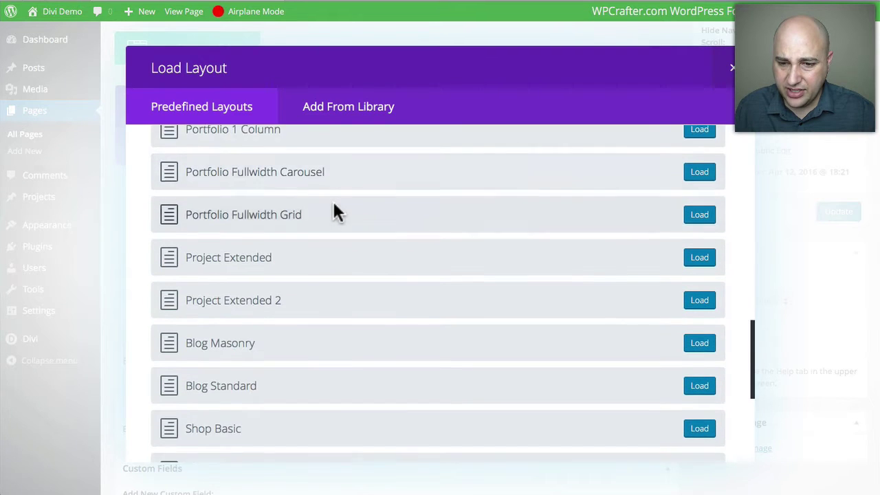
scroll(349, 228, "down", 3)
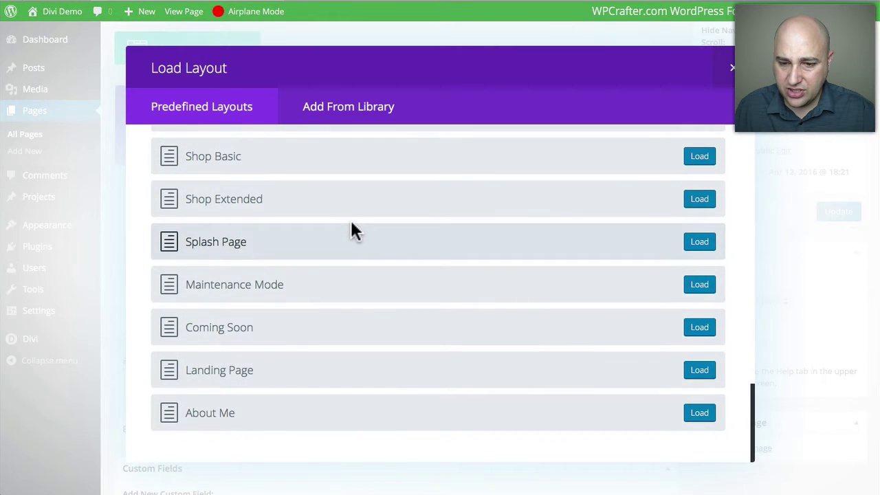
scroll(352, 229, "up", 15)
scroll(368, 244, "down", 2)
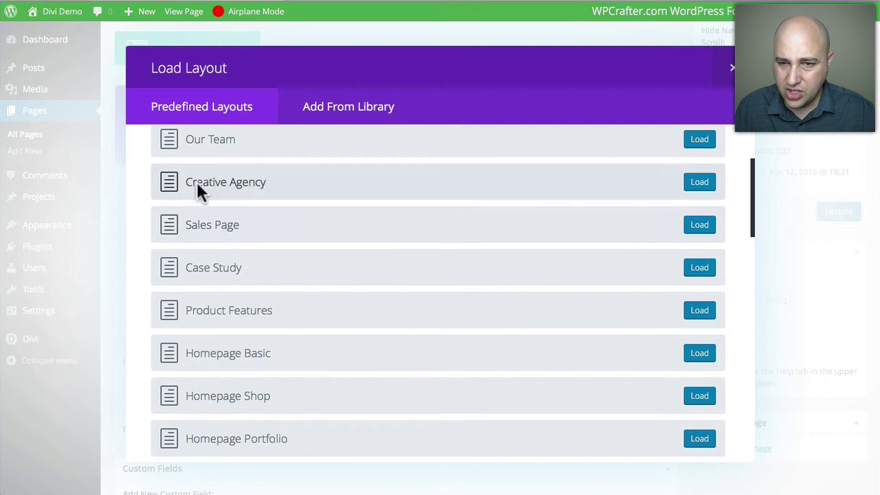
left_click(695, 184)
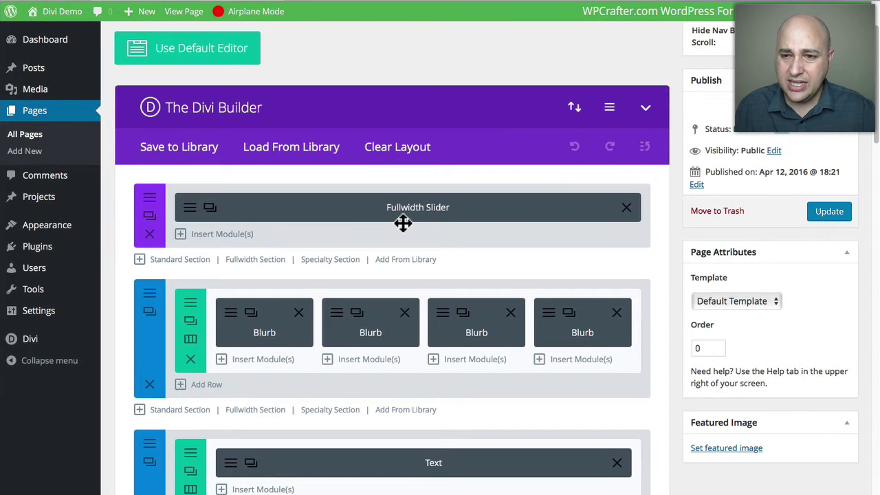
Look through the sections and modules of the Creative Agency layout down to the end of the page.
scroll(403, 222, "down", 3)
scroll(404, 227, "down", 8)
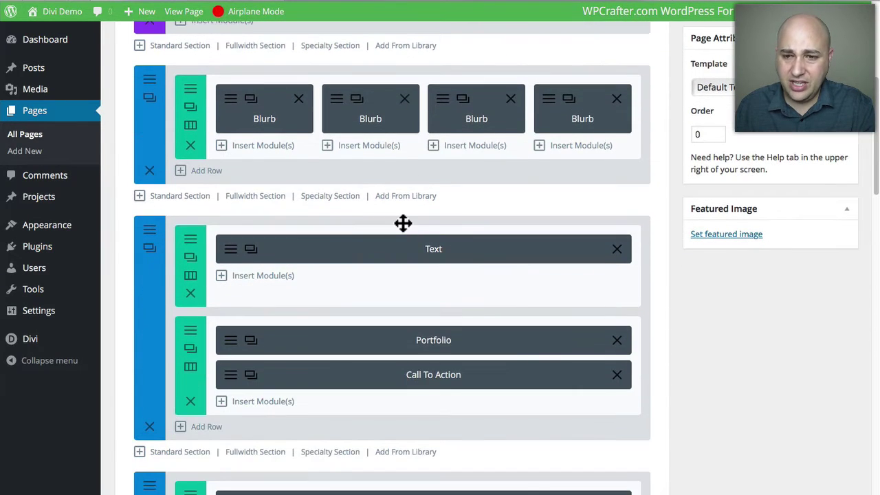
scroll(403, 222, "down", 1)
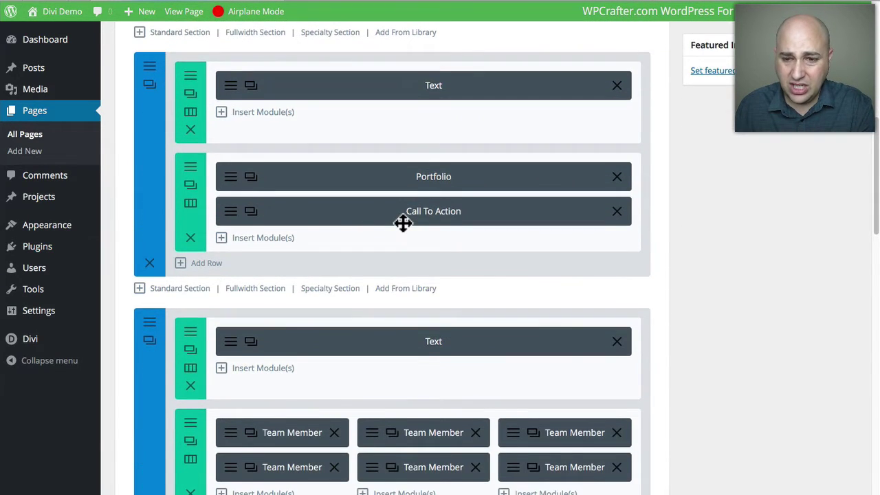
scroll(403, 222, "down", 7)
scroll(404, 230, "down", 6)
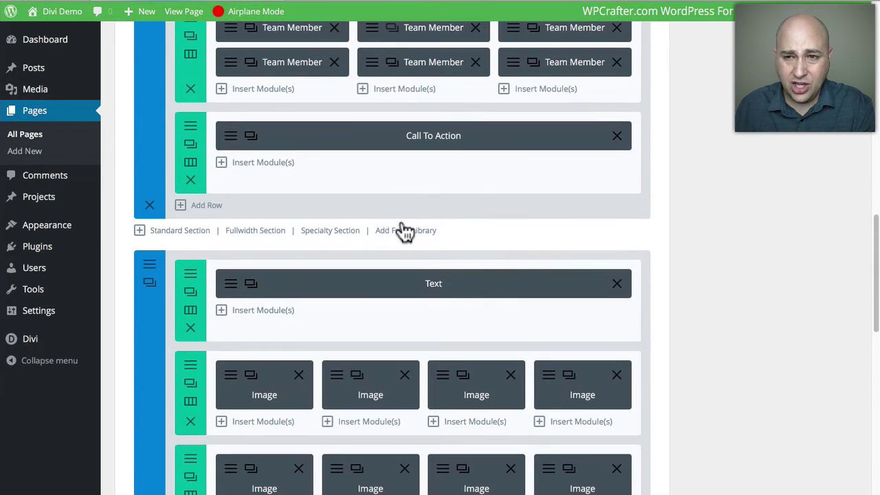
scroll(405, 231, "down", 8)
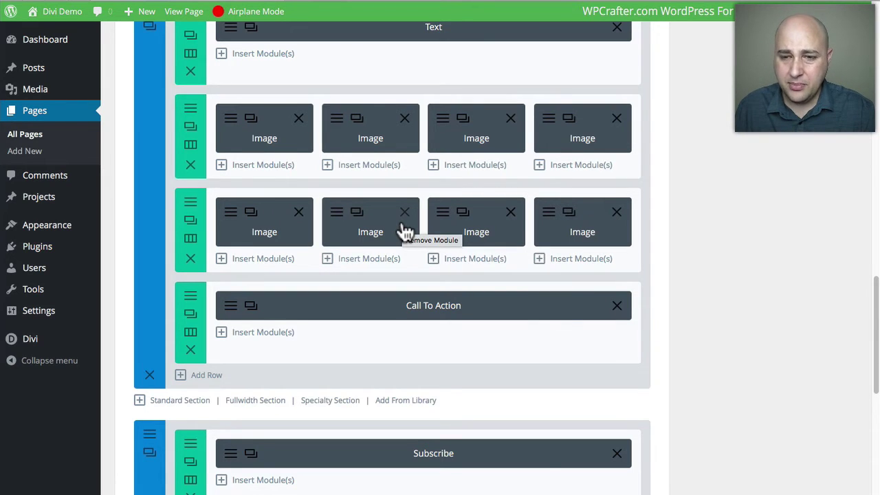
scroll(404, 231, "down", 11)
scroll(404, 232, "up", 20)
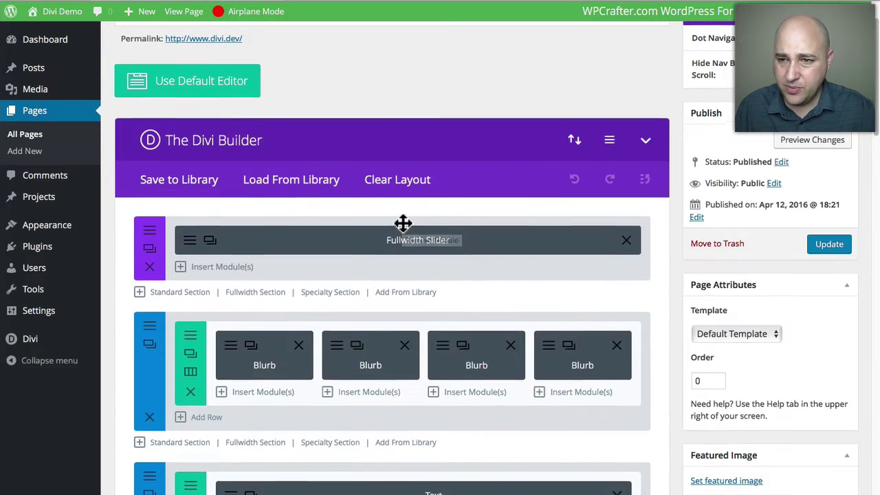
Switch to the Beaver Builder Demo site and open its Home page in the Page Builder.
left_click(387, 2)
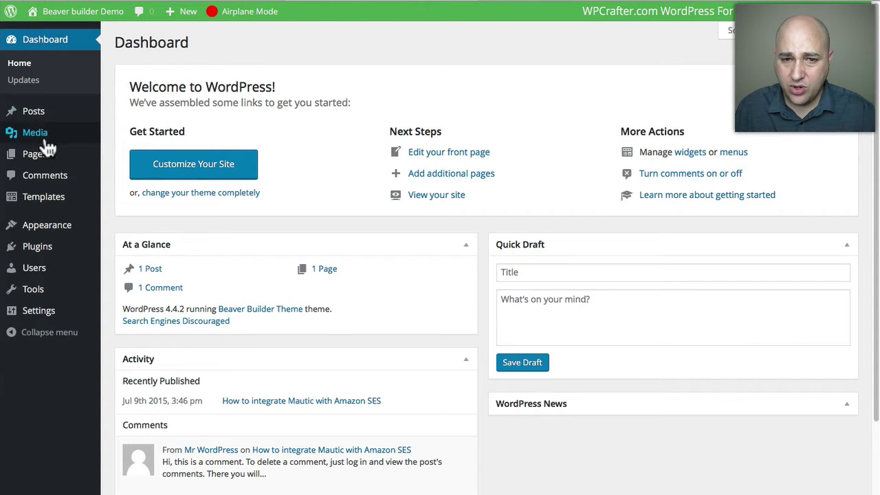
mouse_move(40, 154)
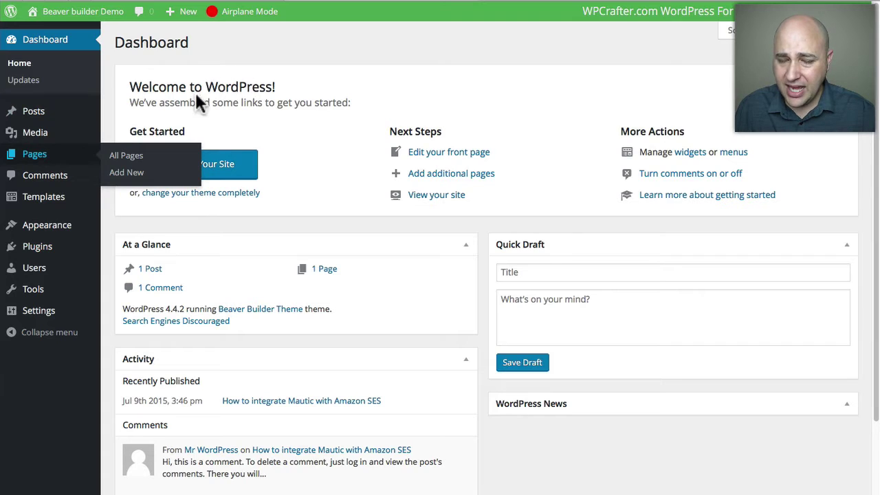
left_click(126, 155)
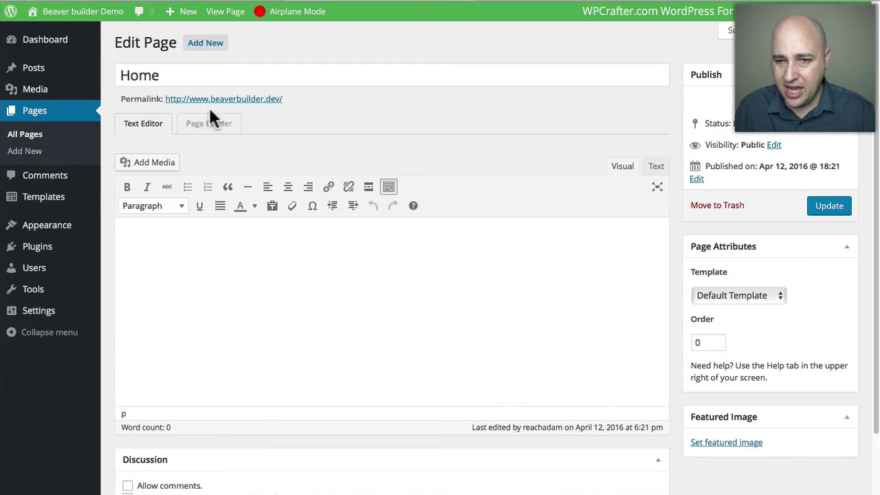
left_click(205, 125)
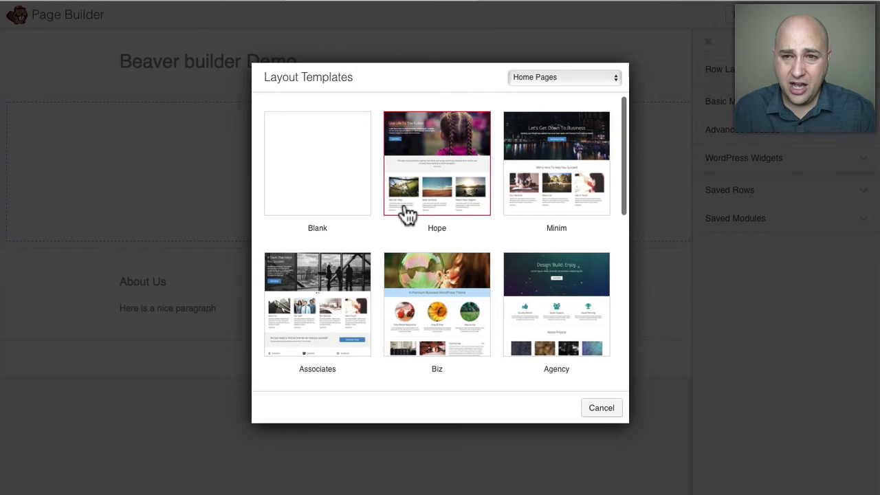
Apply the Biz layout template from the Home Pages category to the page.
scroll(495, 202, "down", 3)
scroll(494, 249, "up", 2)
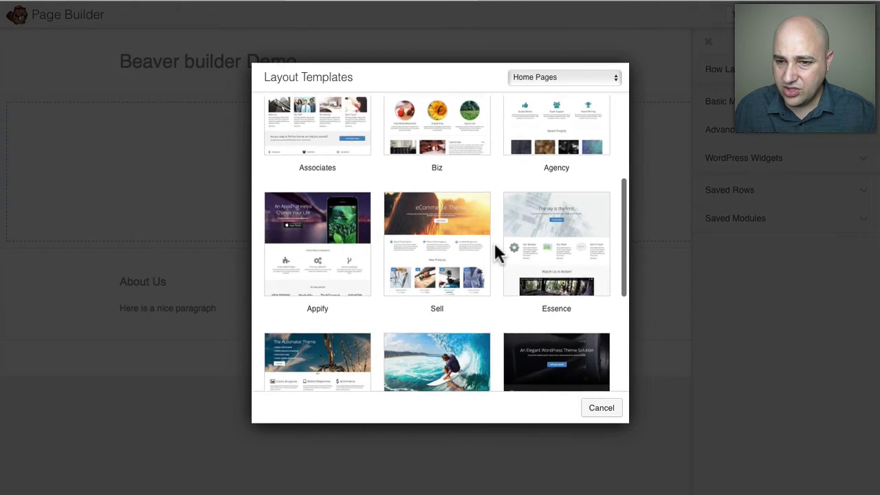
scroll(495, 249, "up", 1)
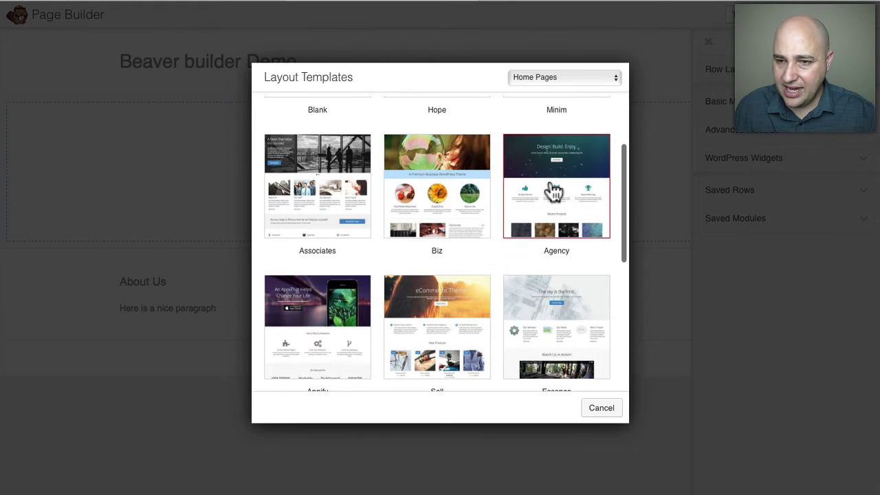
left_click(428, 194)
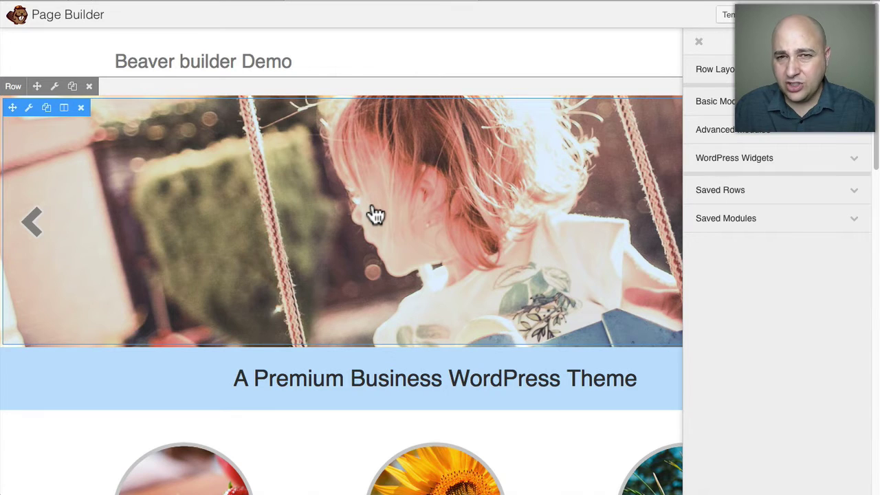
Reword the heading below the slider to "A New Business WordPress Theme" and save it.
scroll(376, 215, "down", 3)
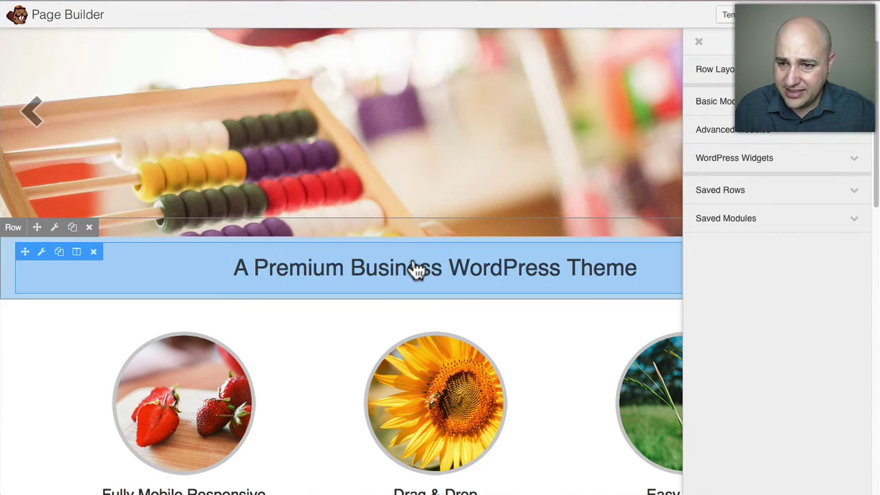
left_click(417, 268)
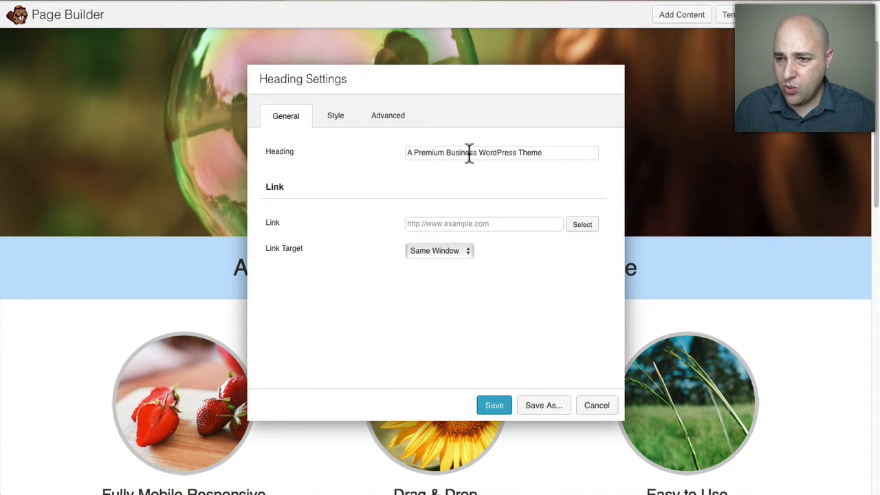
left_click_drag(486, 92, 283, 101)
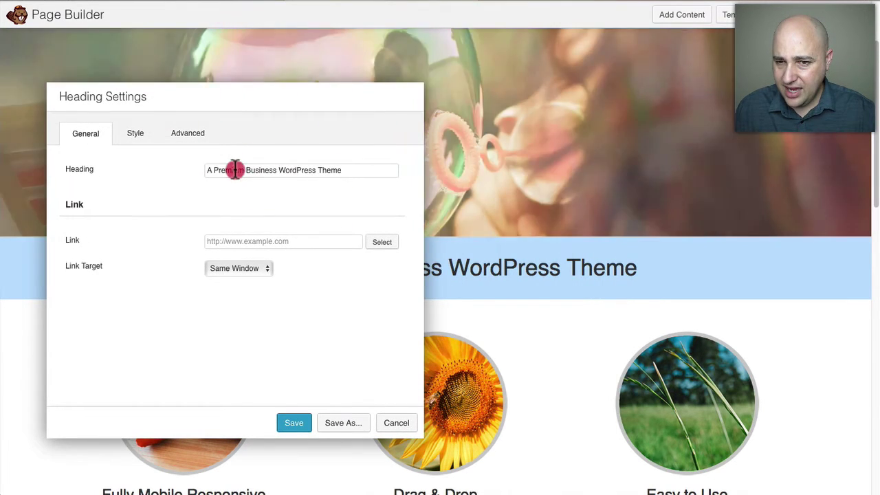
double_click(234, 170)
type("New")
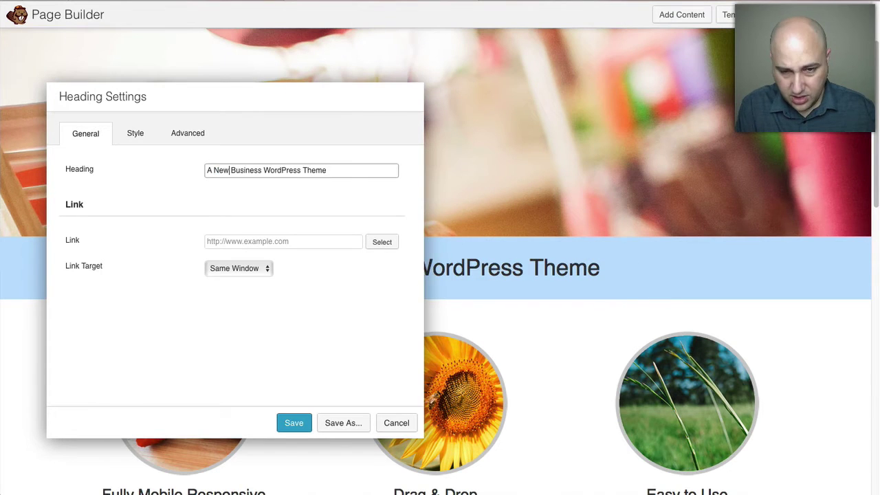
left_click(295, 423)
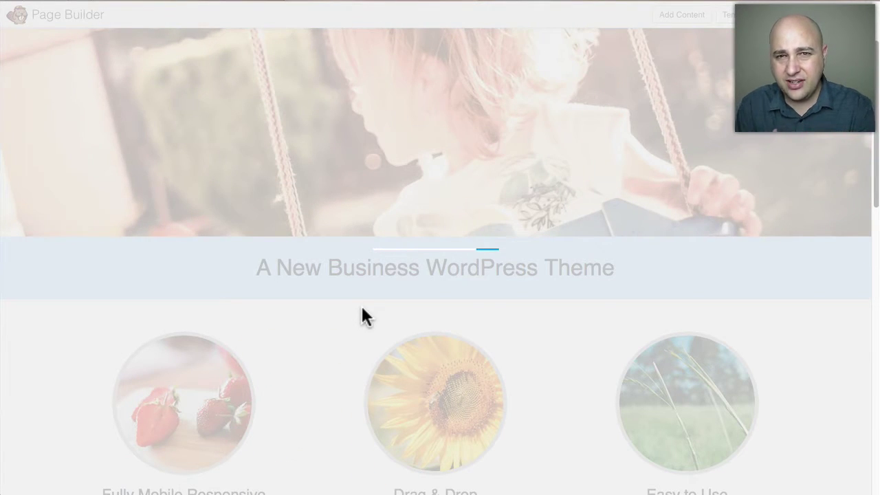
Open the settings of the Drag & Drop callout in the row of three circular images.
scroll(365, 311, "down", 4)
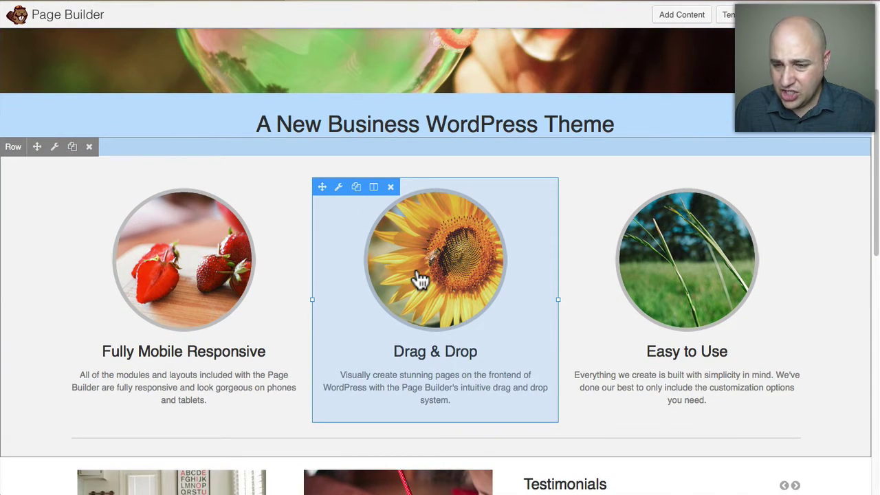
left_click(422, 275)
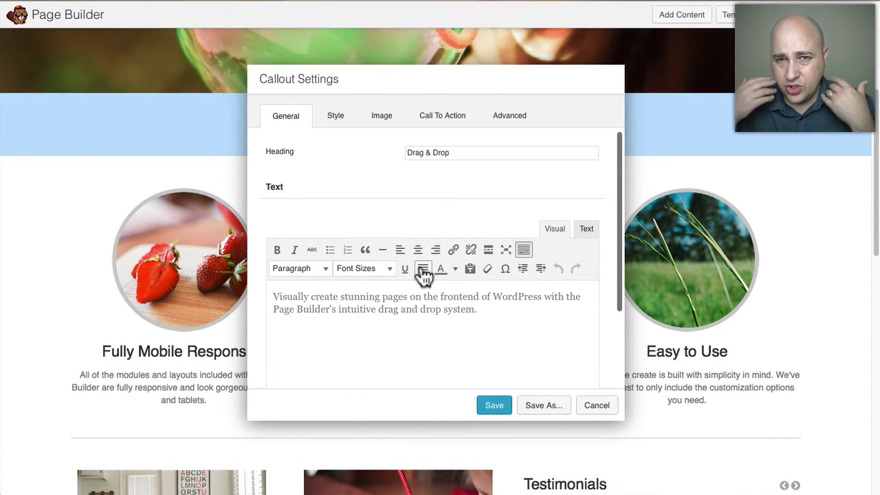
Switch to the Divi Demo page editor, examine the general settings of the Text module above the Portfolio, and close them without saving.
left_click(216, 2)
scroll(413, 244, "down", 8)
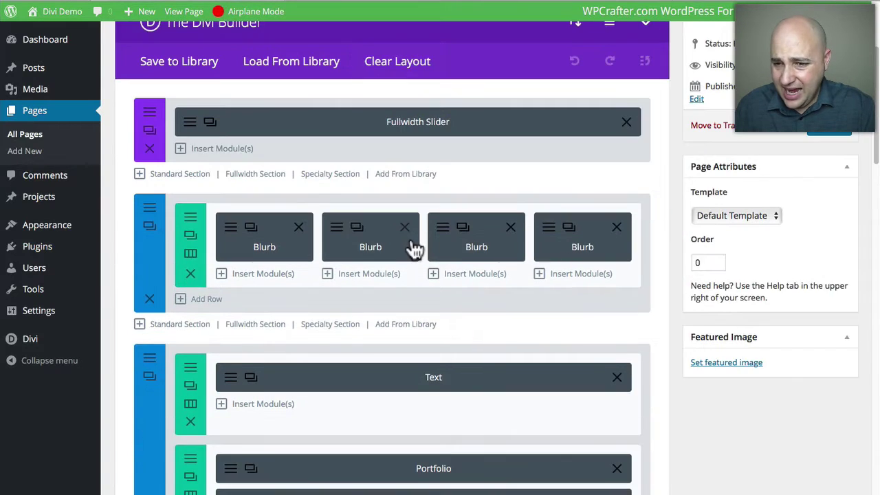
scroll(413, 242, "down", 1)
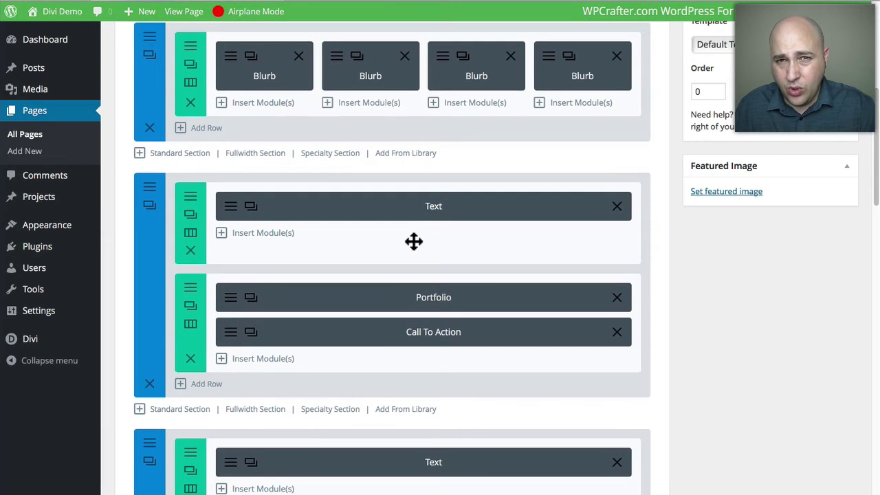
scroll(414, 241, "down", 1)
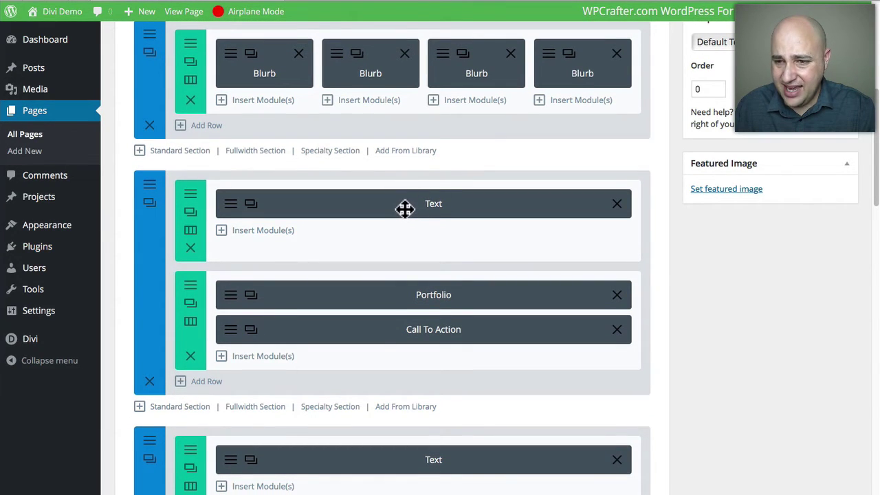
left_click(405, 209)
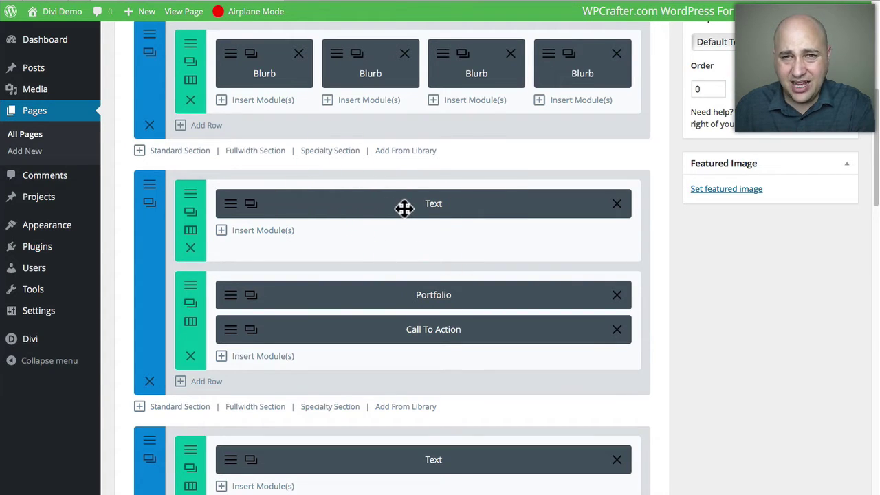
left_click(231, 209)
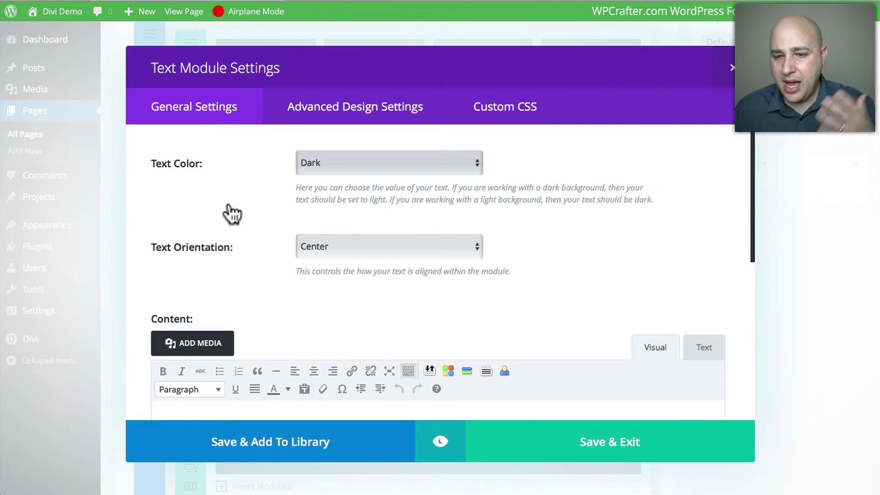
scroll(233, 212, "down", 5)
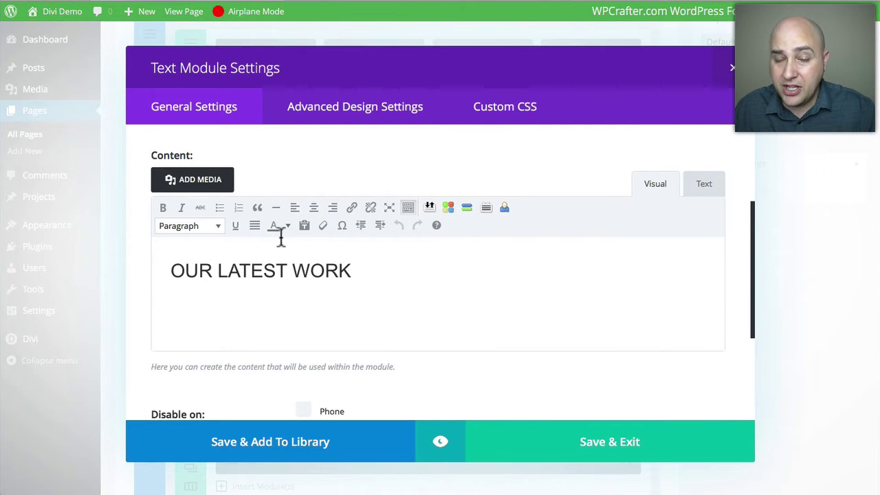
scroll(300, 271, "down", 4)
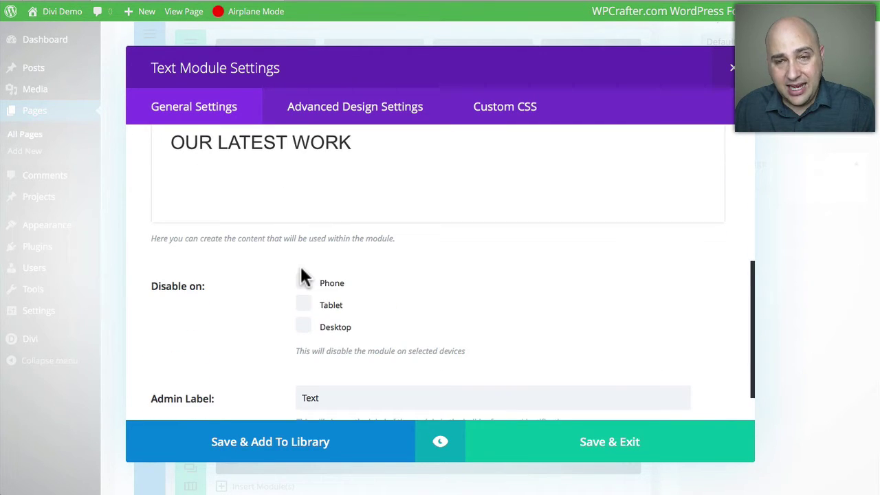
scroll(302, 275, "up", 10)
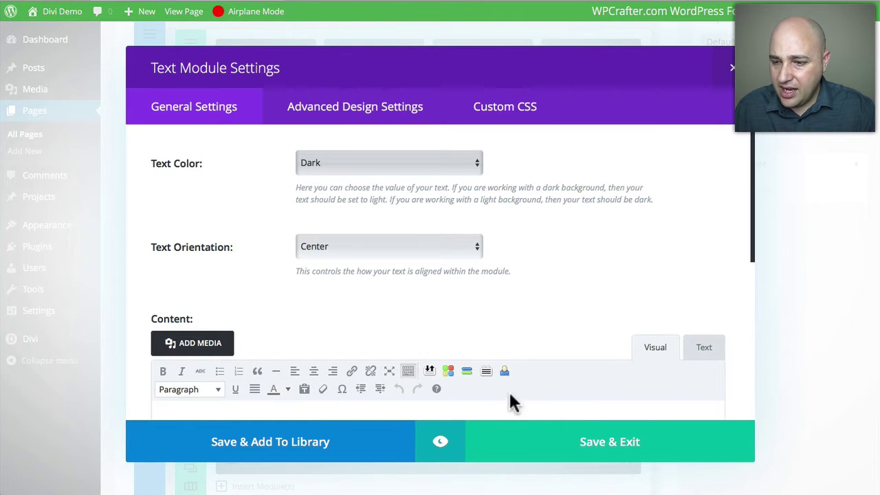
left_click(731, 75)
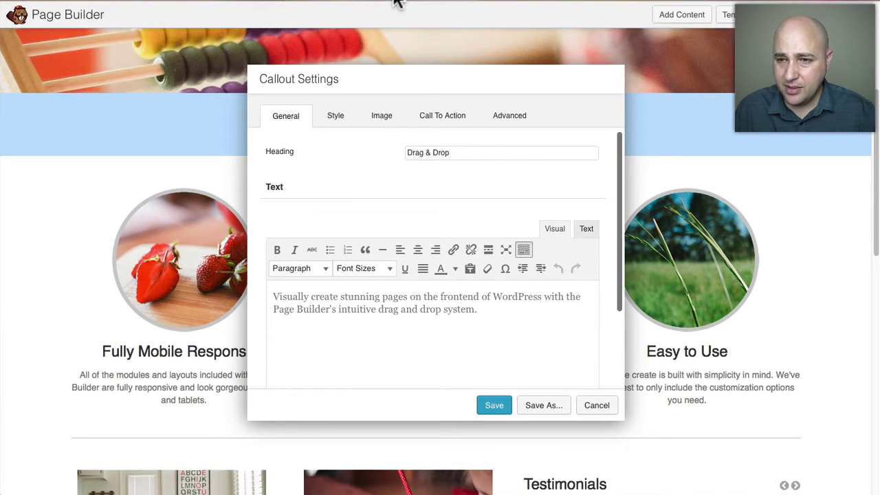
Back in Beaver Builder, review the Drag & Drop callout's Style, Image, Call To Action and Advanced settings.
left_click(338, 118)
left_click(381, 121)
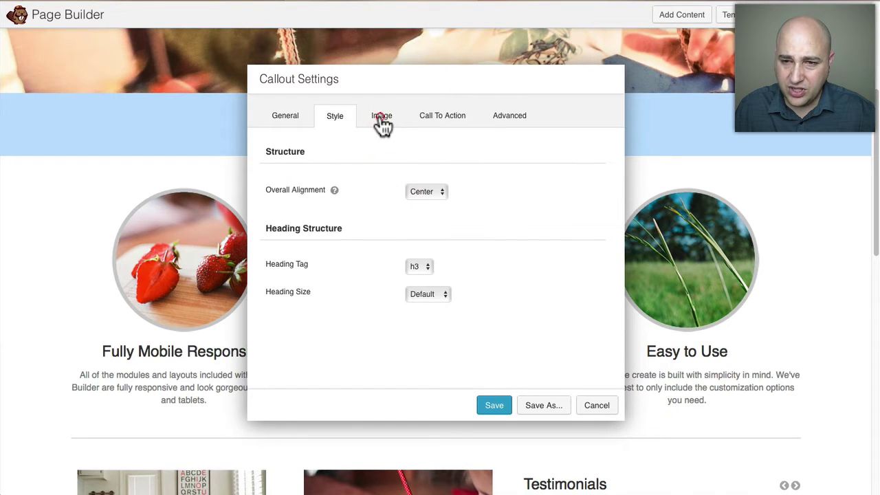
left_click(432, 124)
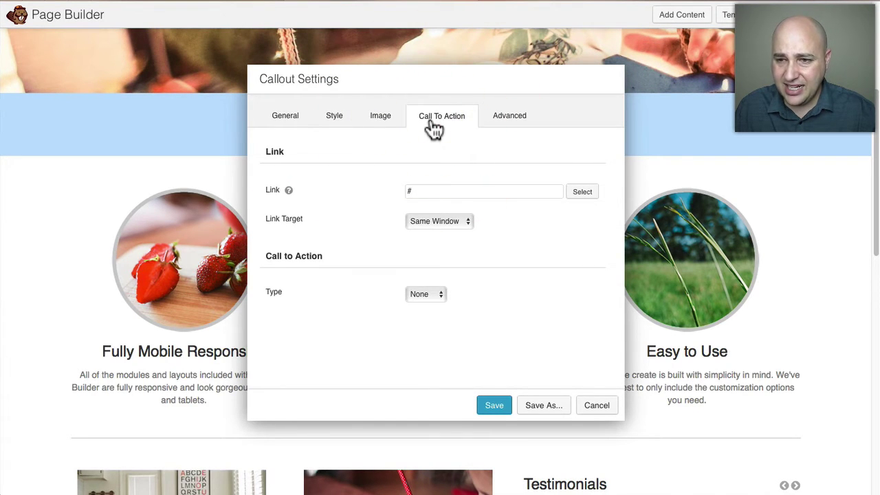
left_click(491, 121)
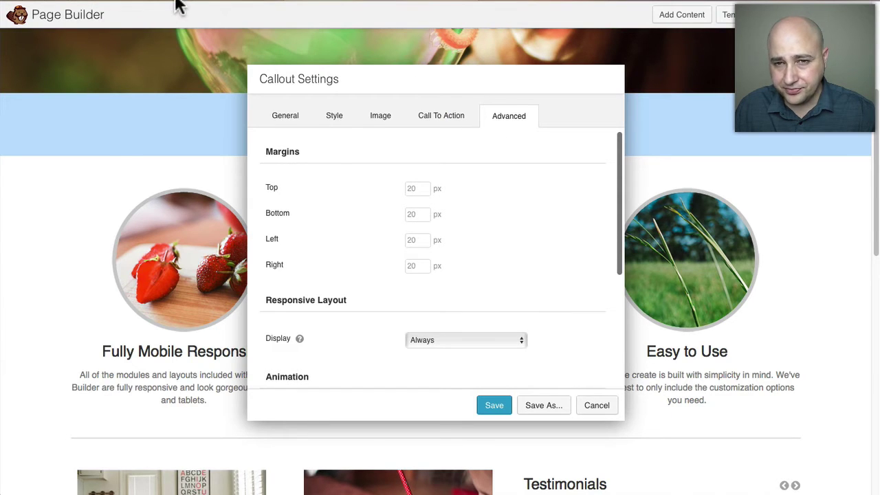
Return to the Divi Demo page editor and examine the Advanced Design Settings of the Text module above the Portfolio.
left_click(177, 9)
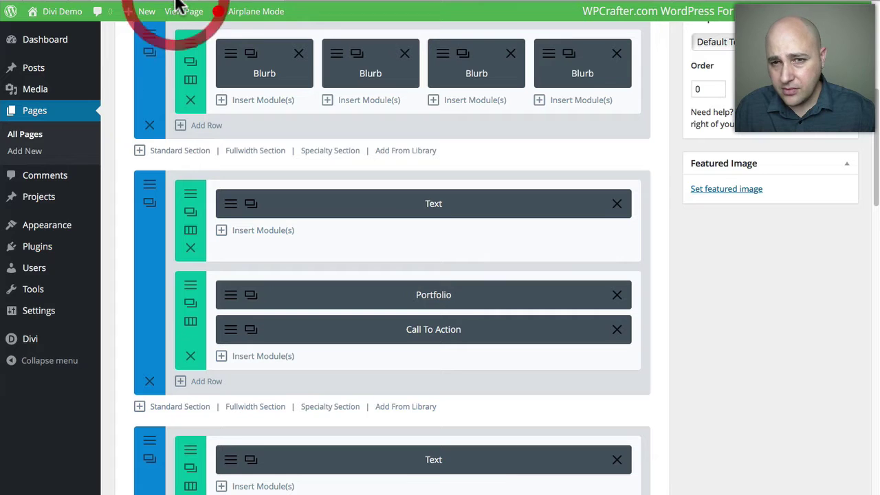
left_click(231, 206)
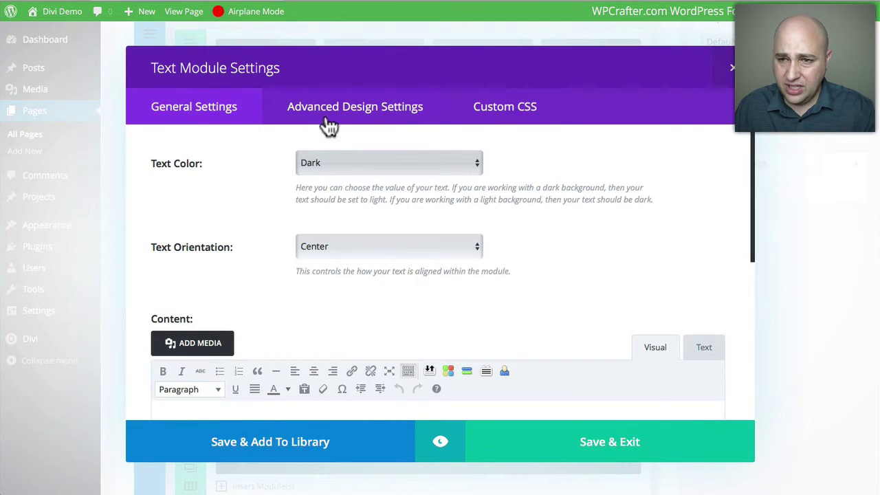
left_click(330, 122)
scroll(243, 195, "down", 5)
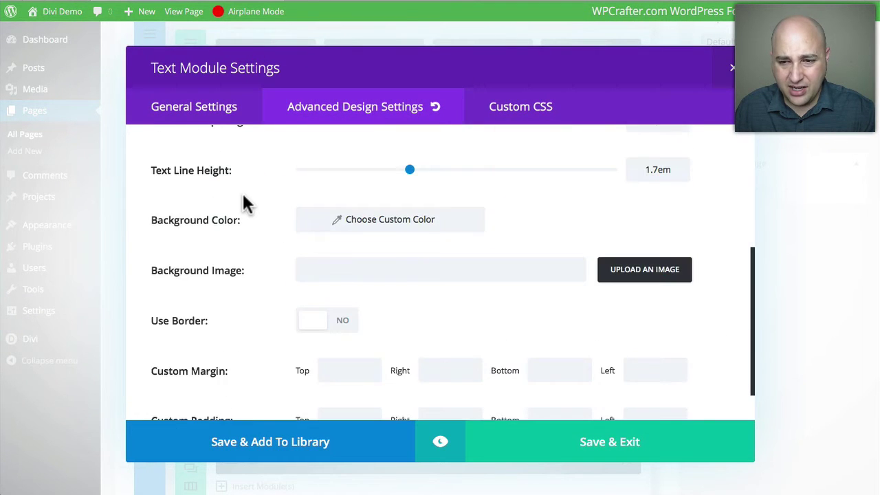
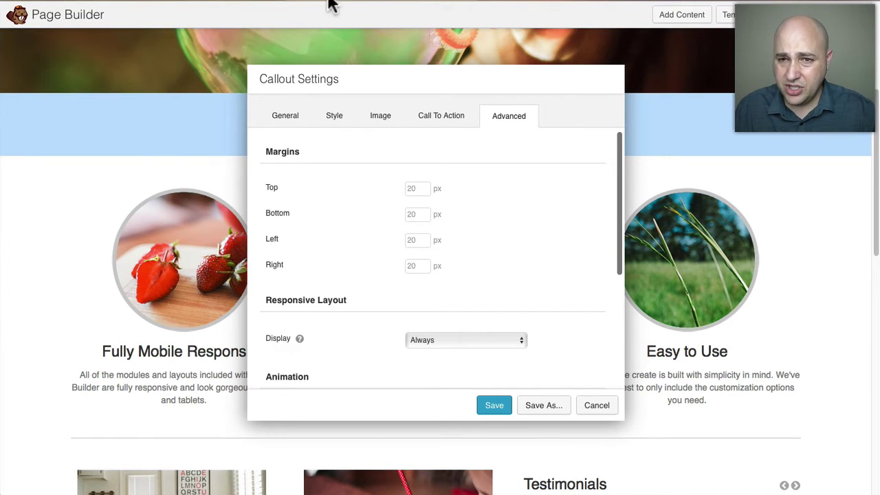
In the Divi Demo page editor, open the settings of the four-Blurb row and look through its desktop preview.
left_click(186, 3)
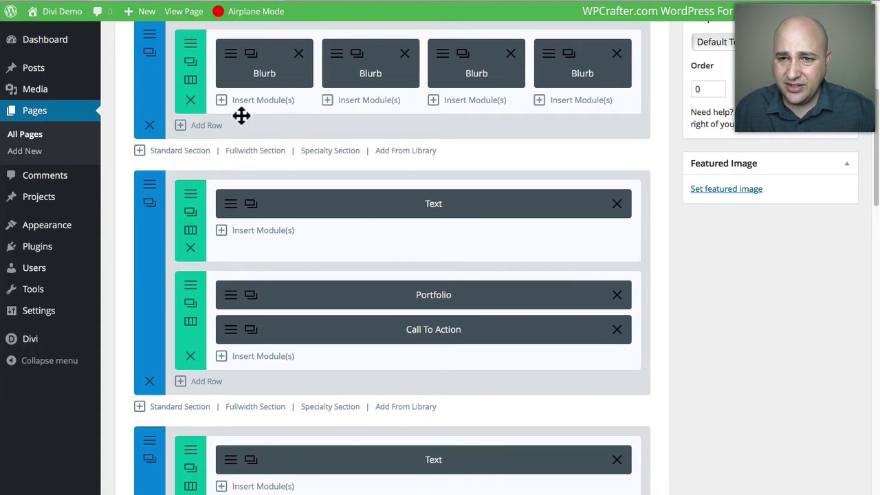
scroll(240, 116, "up", 3)
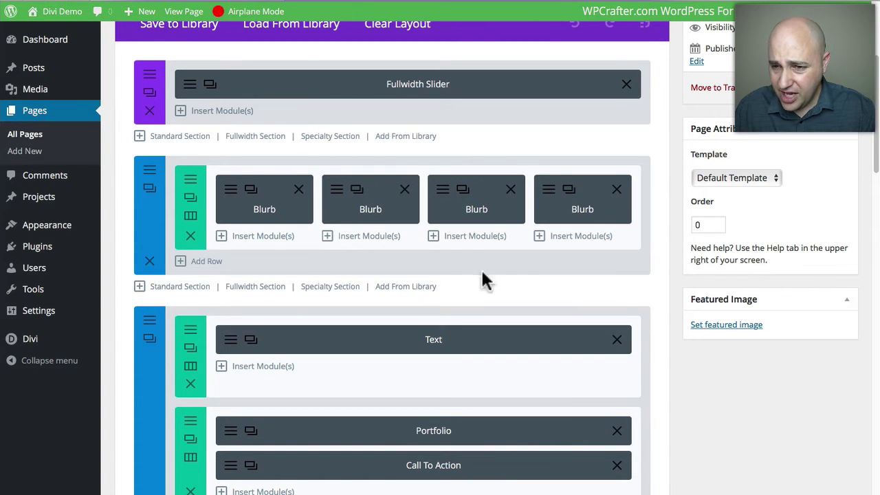
left_click(191, 196)
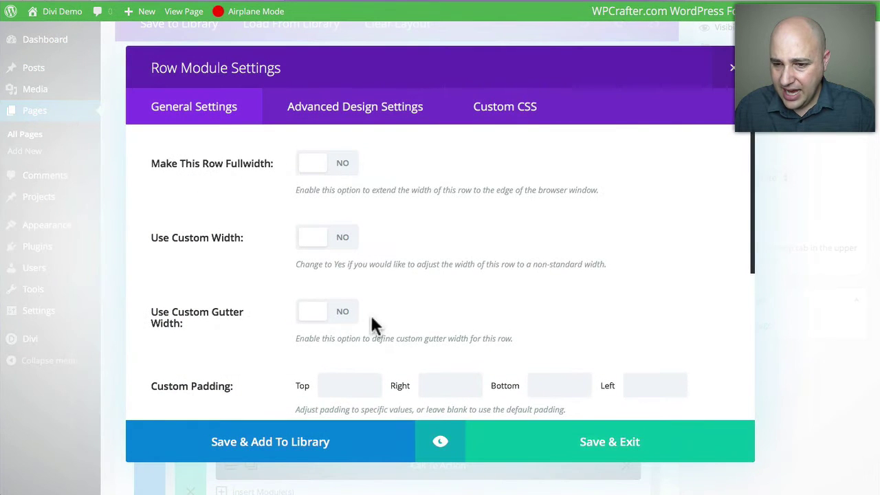
left_click(440, 444)
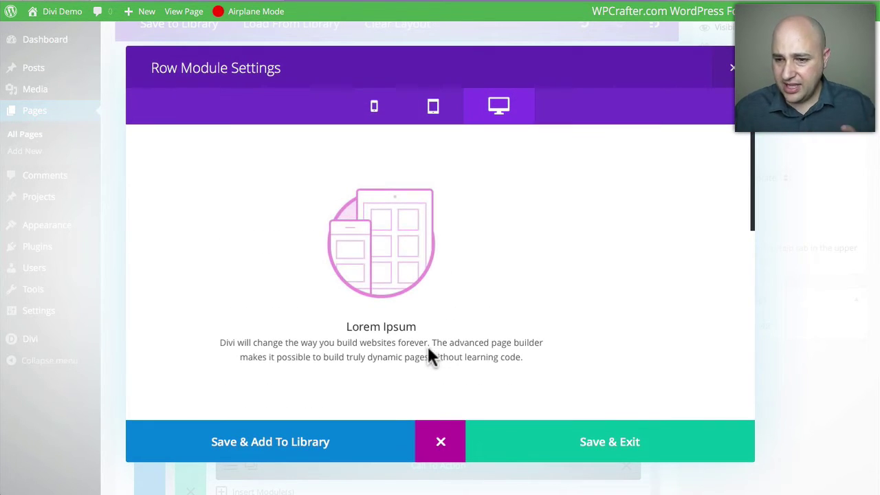
scroll(530, 327, "down", 5)
scroll(529, 328, "up", 1)
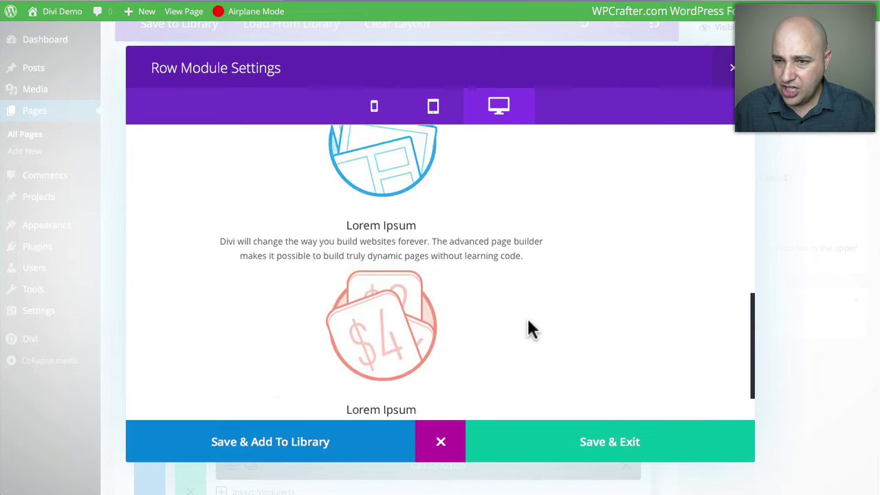
scroll(529, 328, "up", 5)
Preview the Blurb row at tablet, phone and desktop sizes, and close the row settings.
left_click(432, 106)
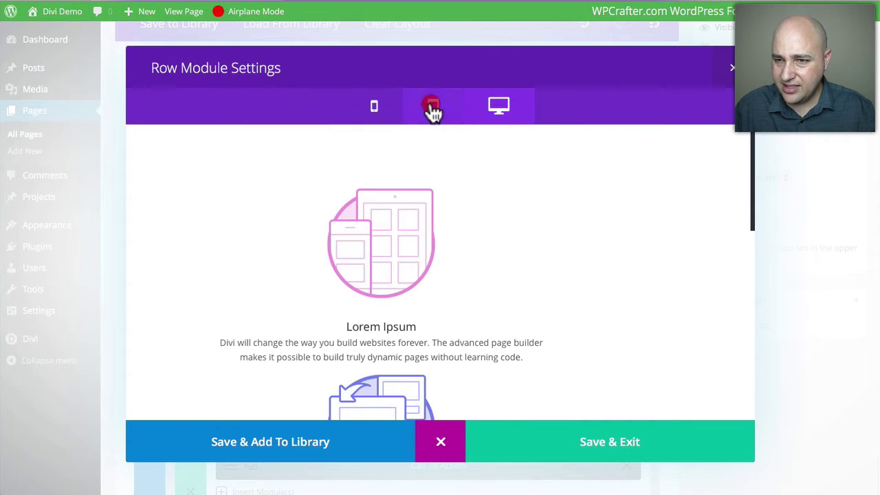
left_click(378, 108)
left_click(488, 110)
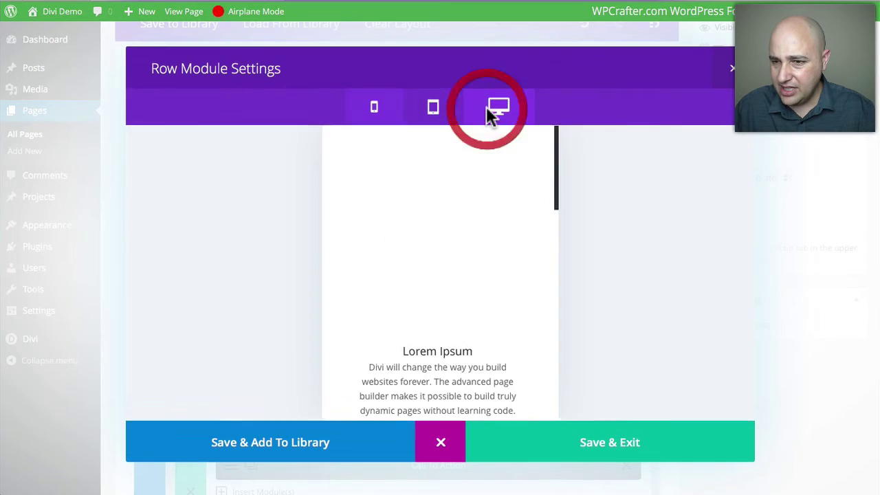
scroll(454, 196, "down", 3)
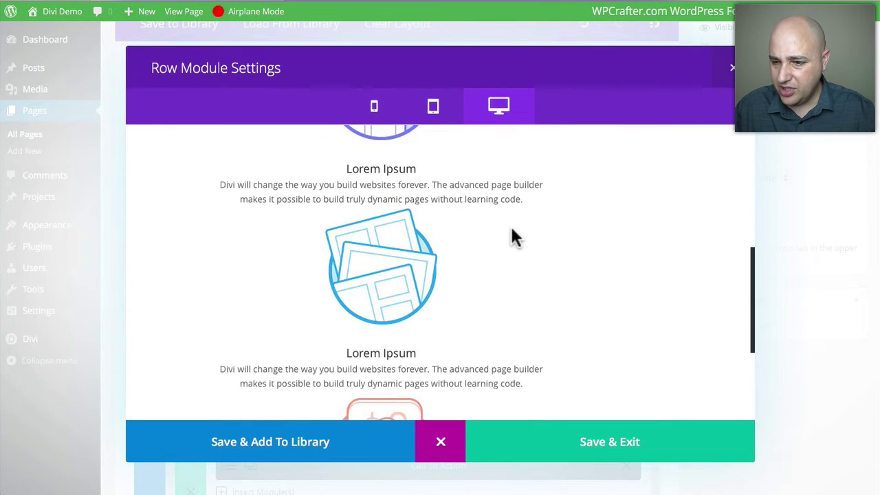
left_click(732, 67)
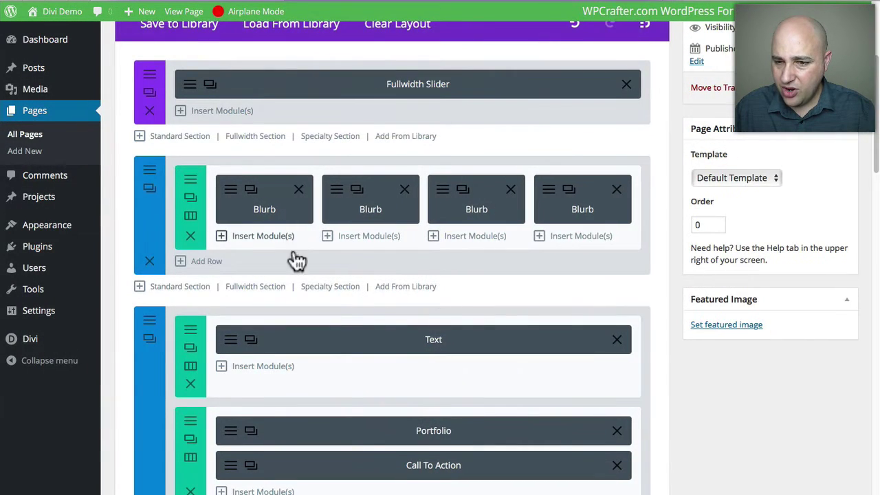
Reopen the settings of the Text module above the Portfolio and look through its content and device options.
scroll(295, 261, "down", 2)
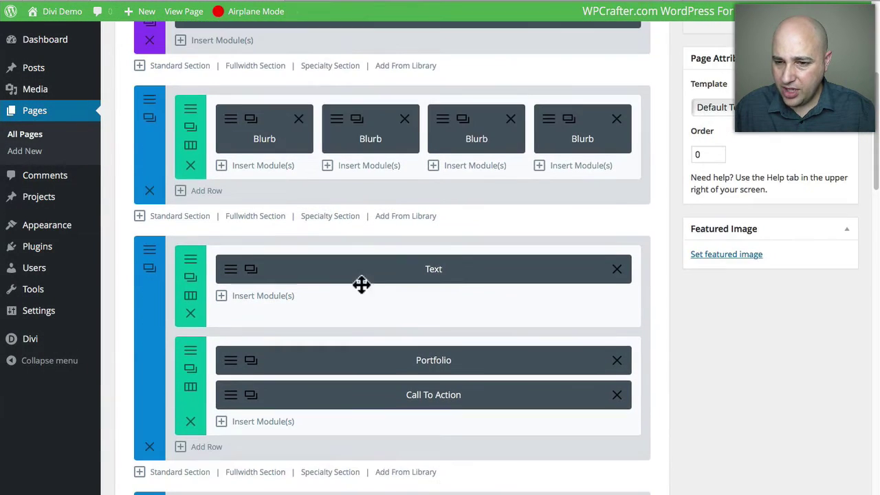
left_click(228, 272)
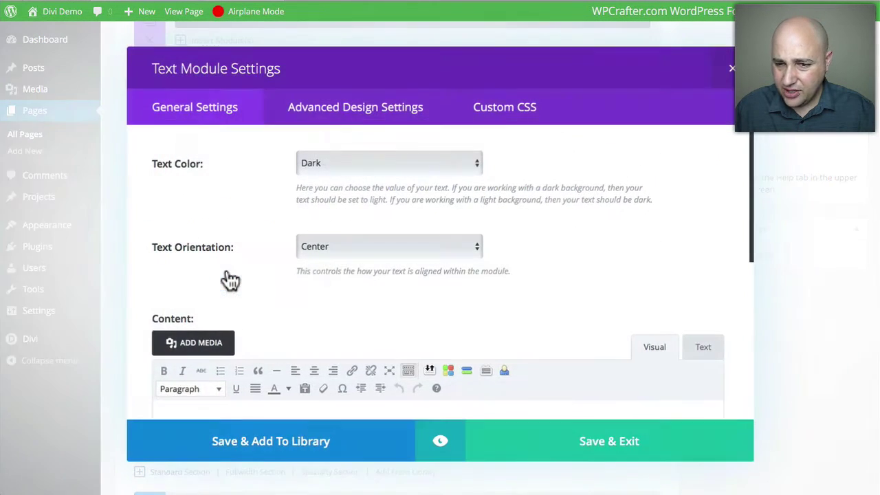
scroll(441, 263, "down", 4)
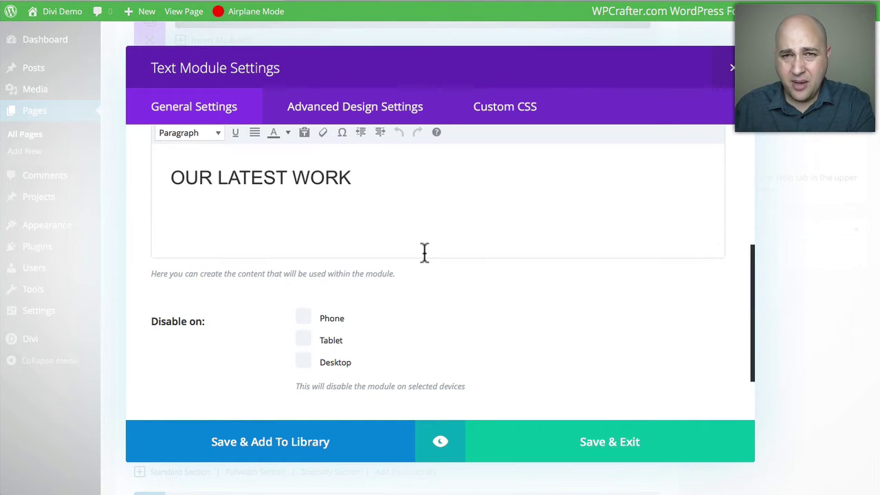
Preview the Text module at desktop size and close its settings without saving.
left_click(444, 449)
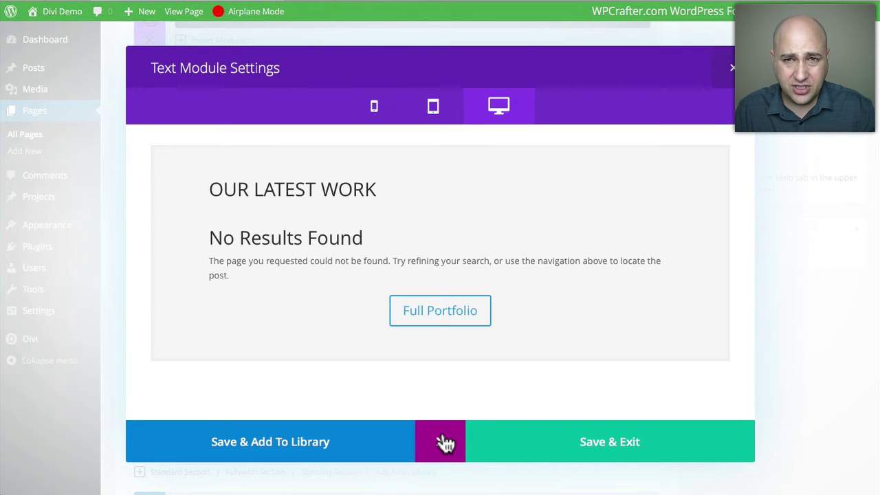
left_click(733, 68)
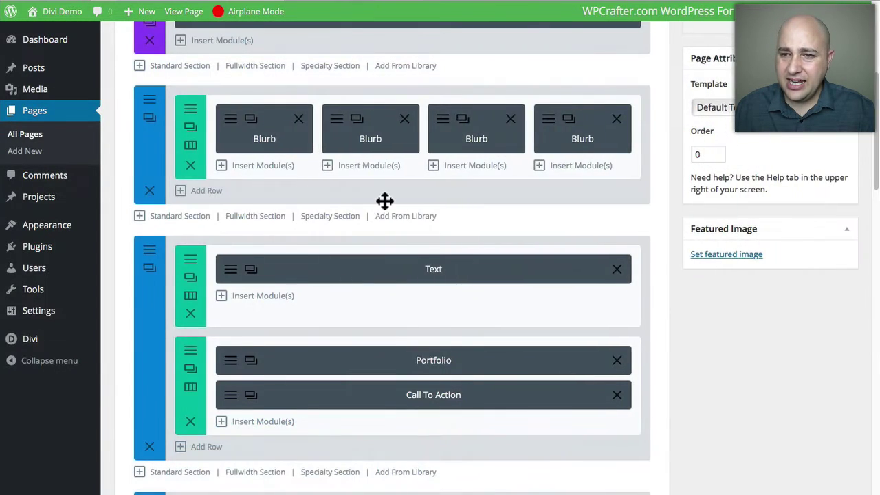
scroll(385, 203, "up", 5)
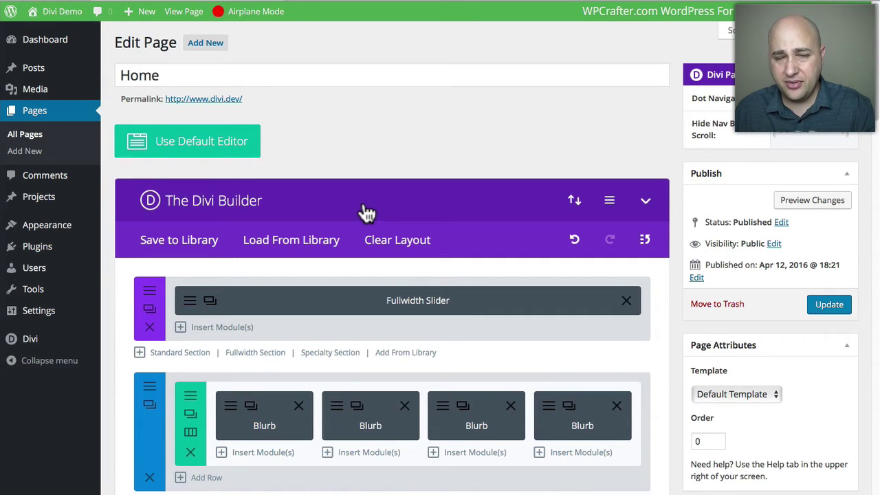
scroll(365, 211, "down", 1)
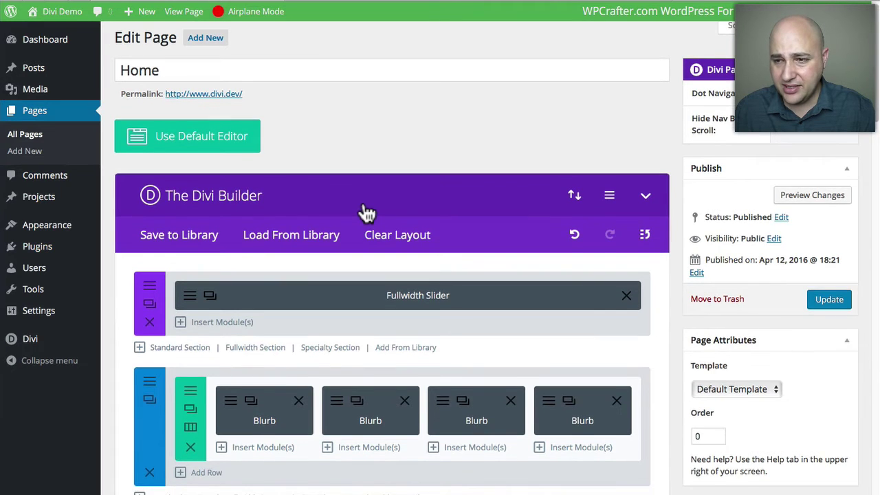
scroll(364, 211, "down", 2)
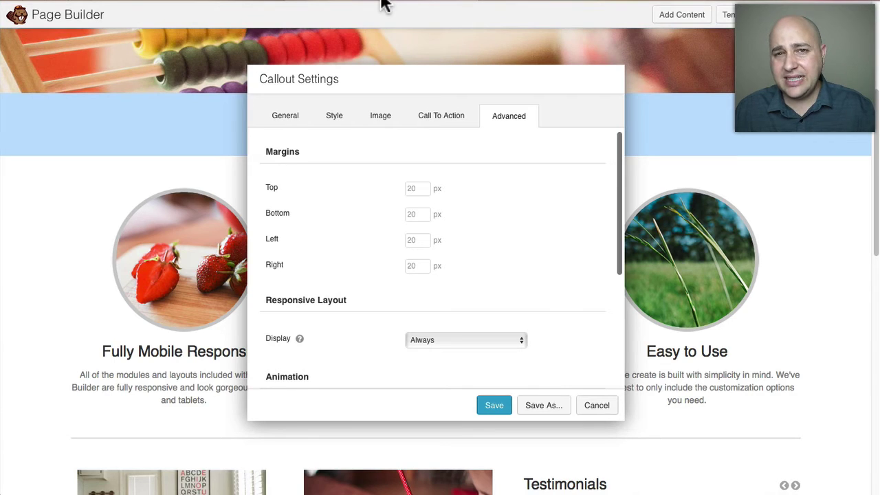
Dismiss the Callout settings on the Beaver Builder page without saving and return to the Divi Demo page editor.
left_click(597, 405)
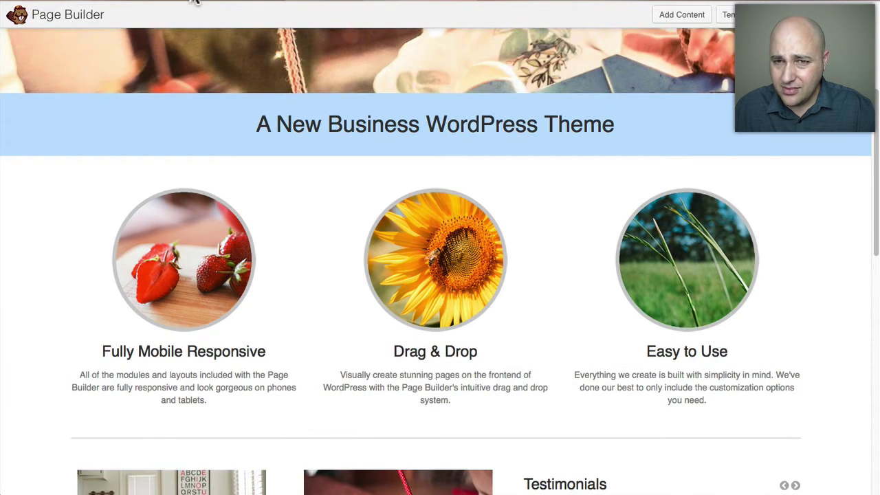
key("ctrl+Tab")
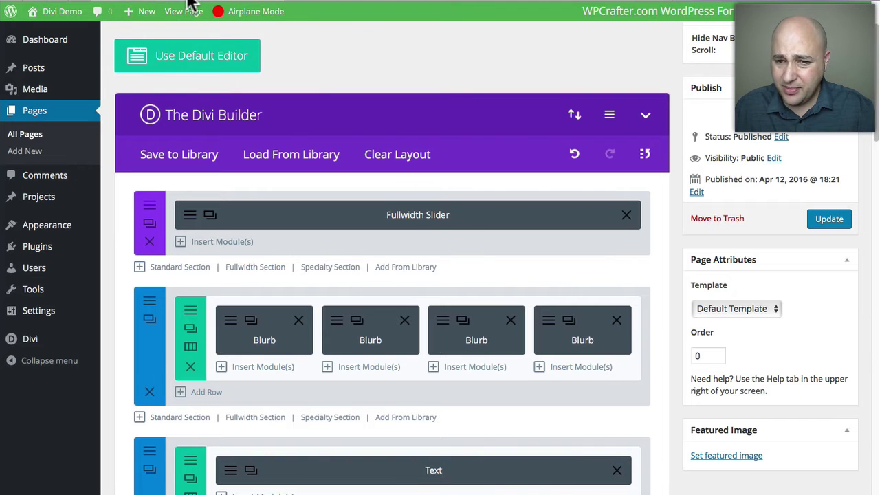
scroll(287, 297, "down", 3)
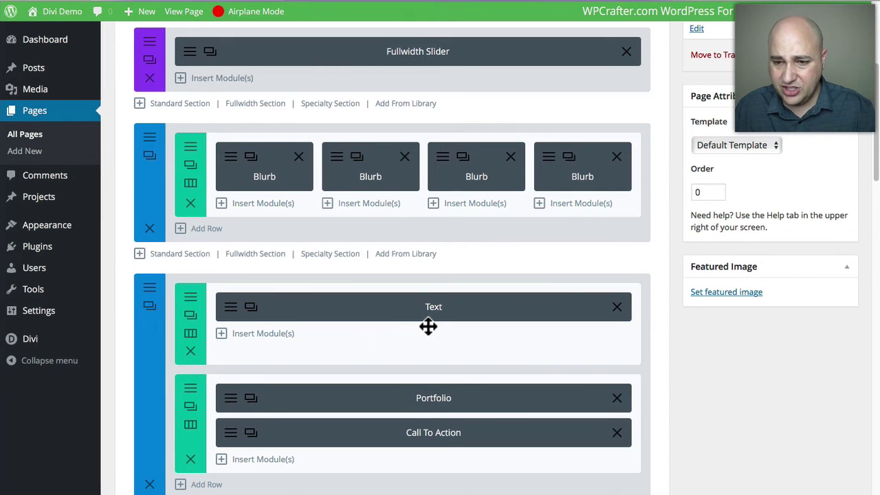
scroll(349, 310, "down", 1)
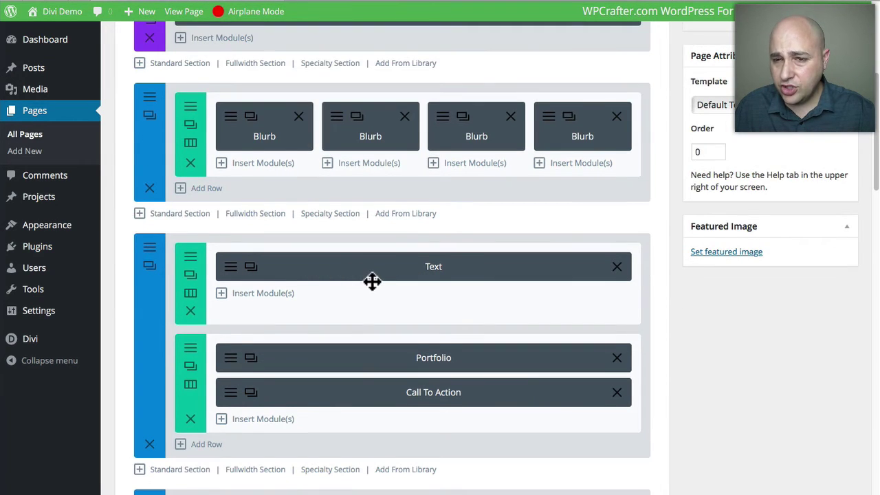
scroll(371, 280, "up", 6)
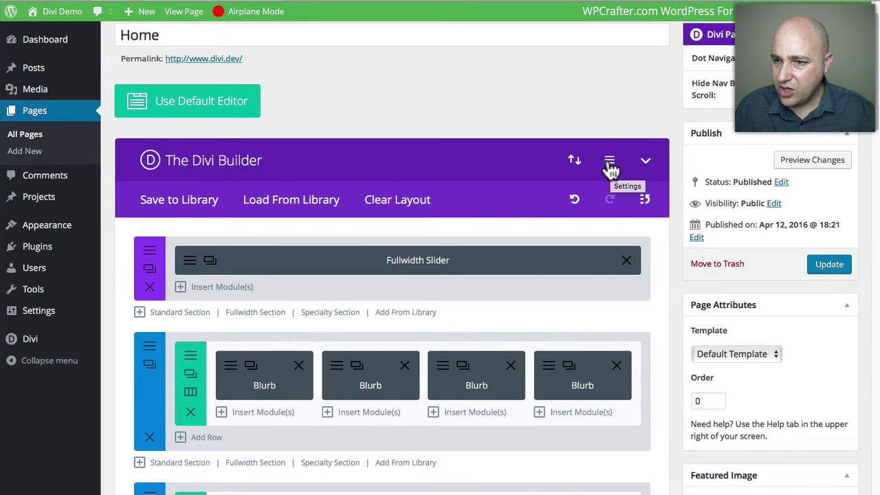
Enable split testing in the Divi Builder Settings, save, and proceed to choosing the test subject.
left_click(611, 163)
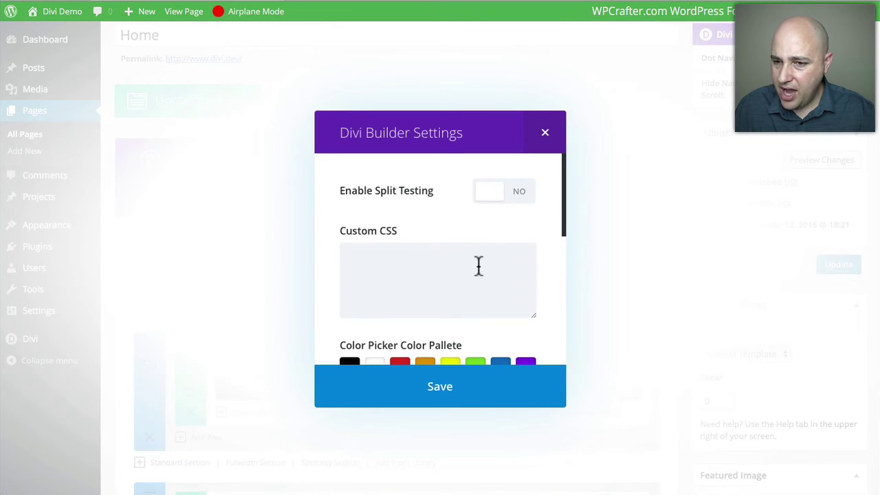
left_click(500, 195)
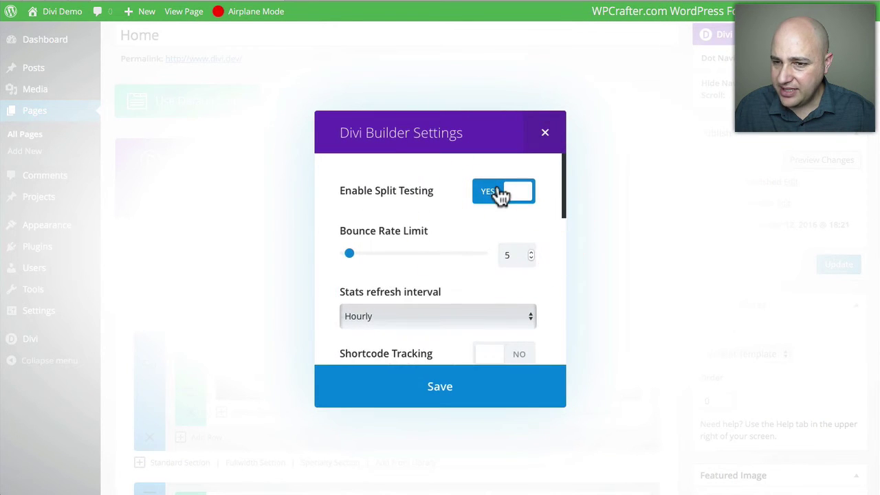
scroll(433, 196, "down", 1)
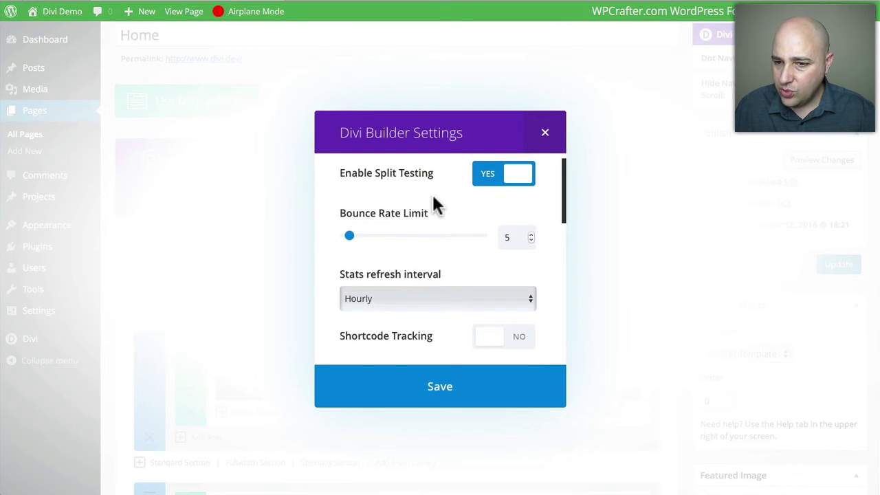
scroll(436, 205, "down", 5)
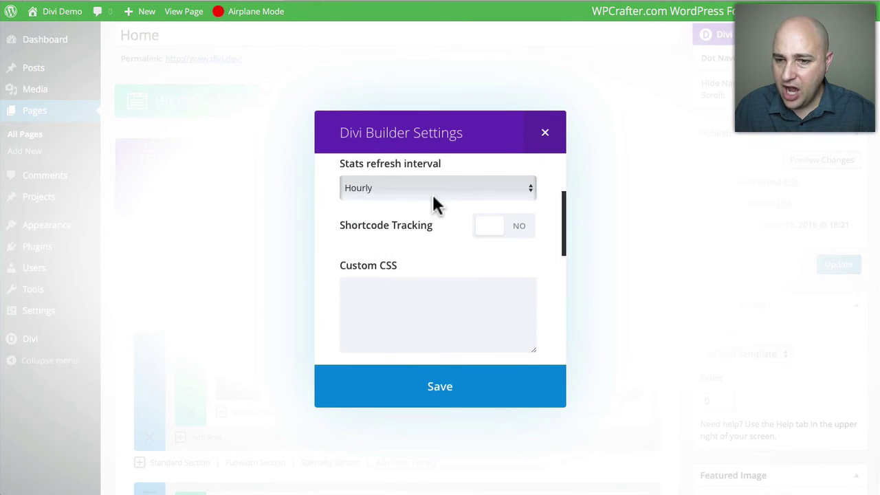
scroll(433, 207, "down", 2)
scroll(436, 210, "down", 9)
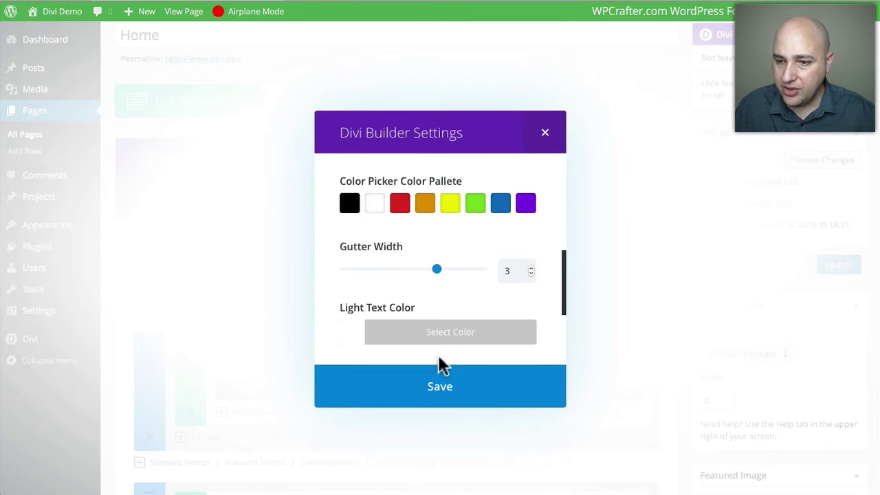
left_click(440, 389)
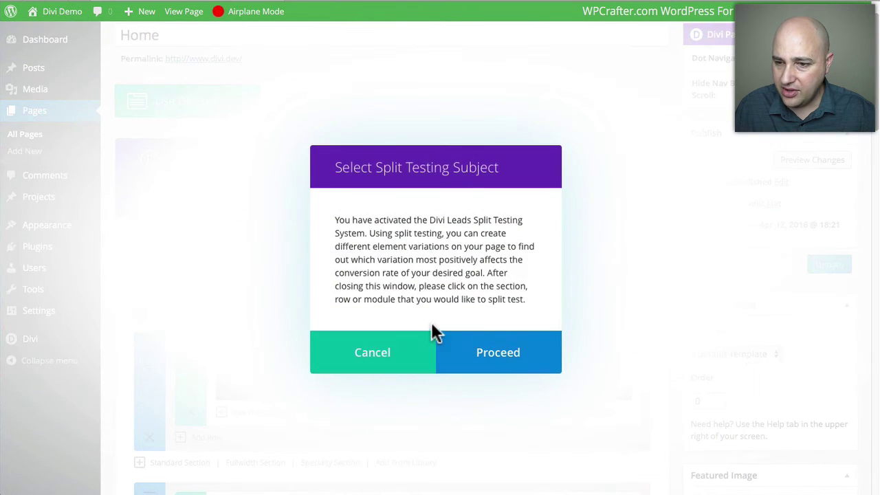
left_click(501, 355)
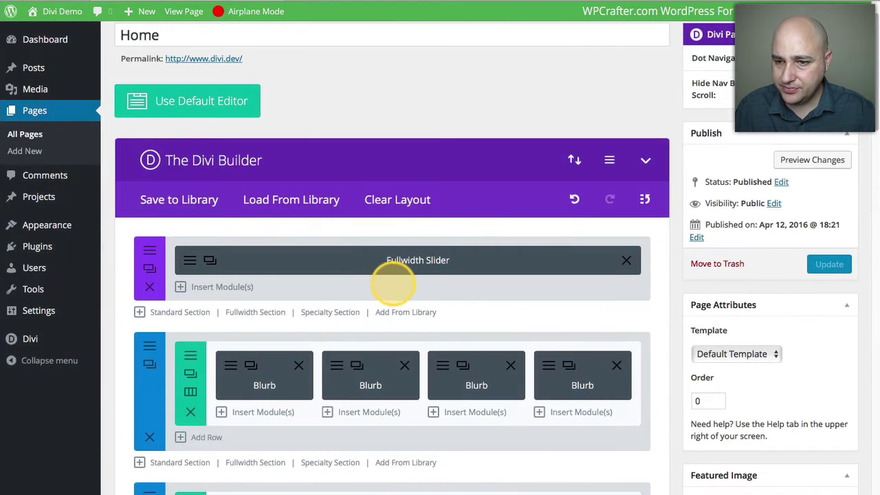
Choose the Text module above the Portfolio as the split testing subject and acknowledge the goal instructions.
scroll(392, 284, "down", 5)
scroll(402, 282, "down", 1)
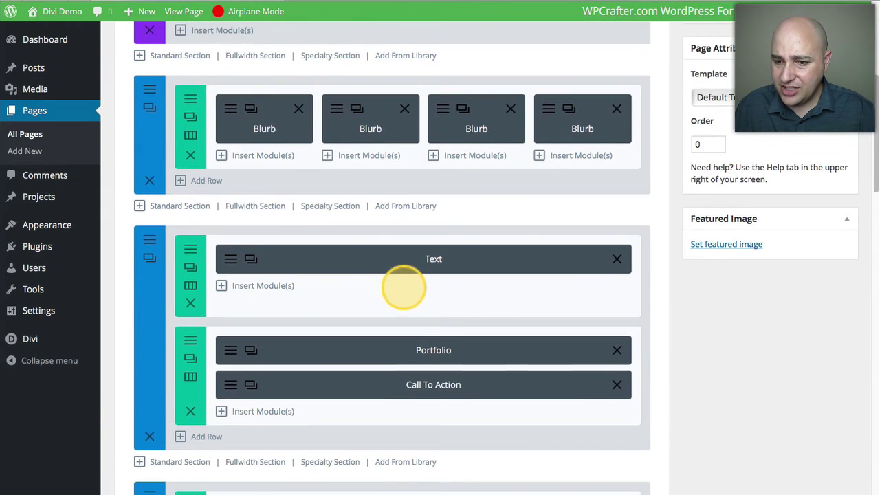
scroll(359, 274, "down", 4)
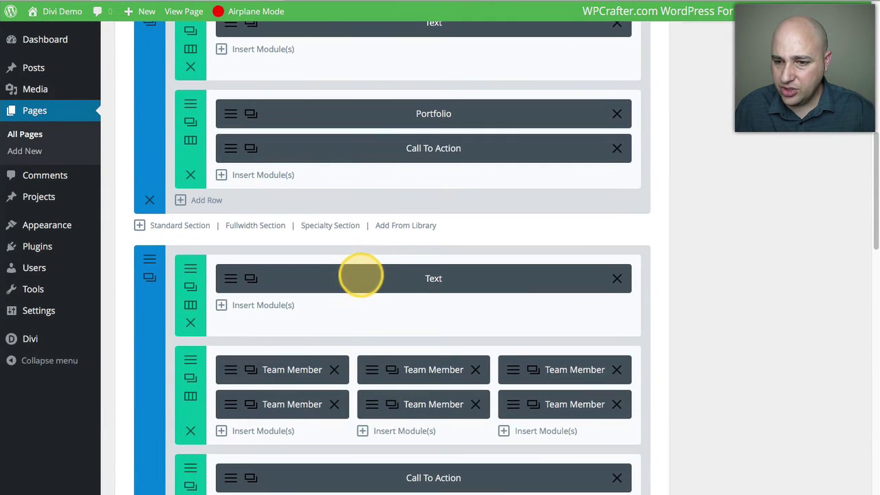
scroll(398, 297, "up", 2)
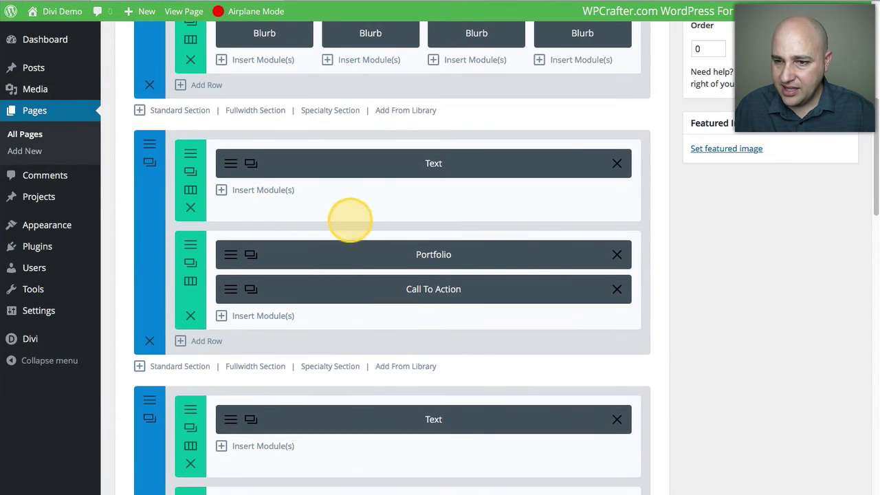
scroll(346, 232, "down", 1)
scroll(354, 238, "up", 4)
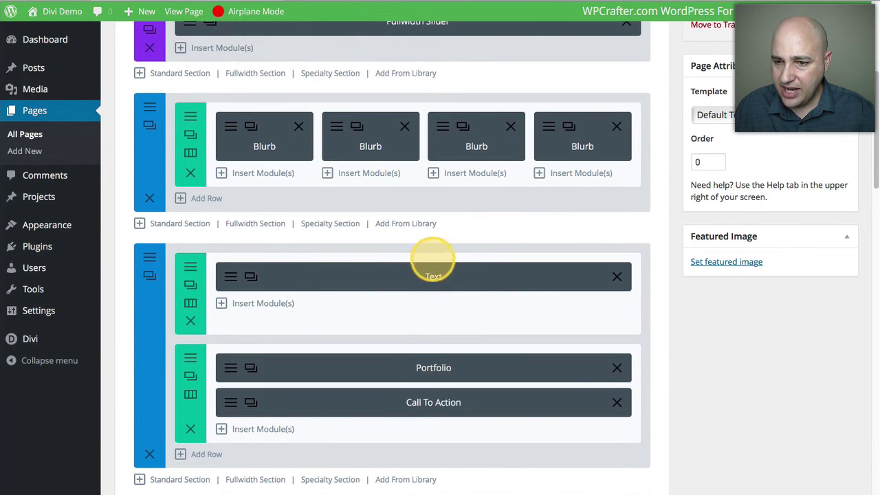
left_click(365, 276)
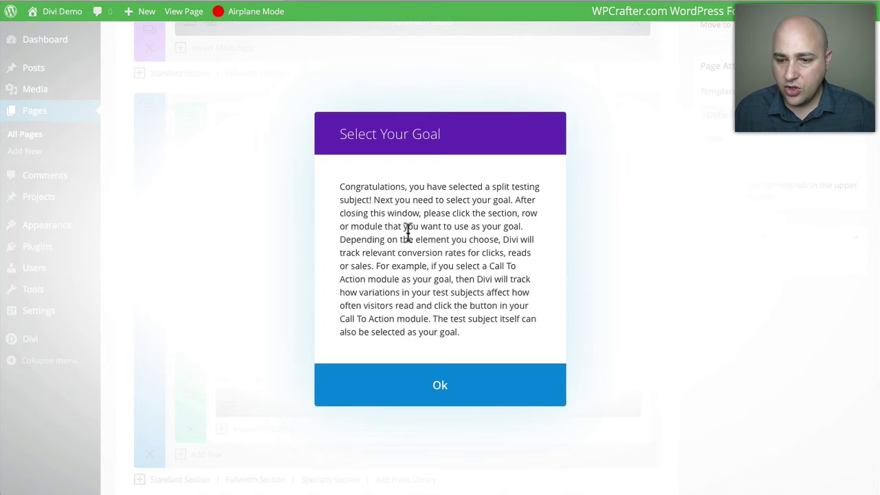
left_click(443, 387)
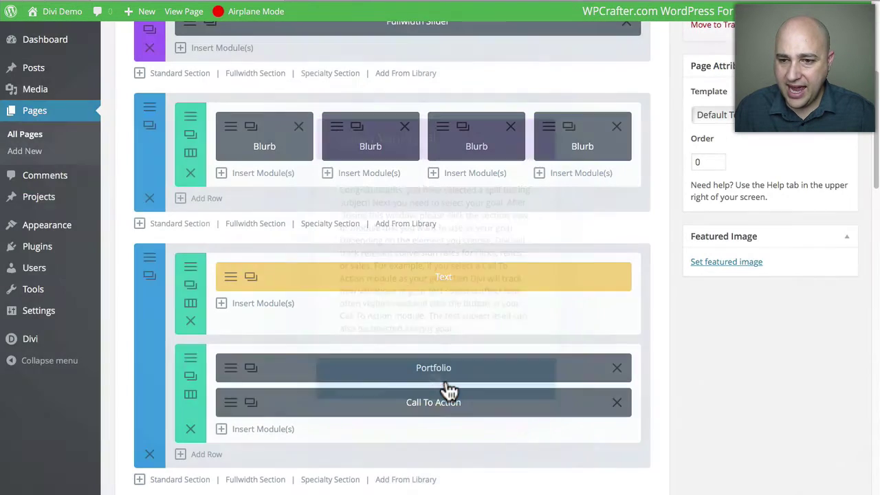
Choose the Call To Action module below the Portfolio as the split test goal and acknowledge the variations message.
scroll(416, 307, "down", 1)
scroll(413, 300, "down", 1)
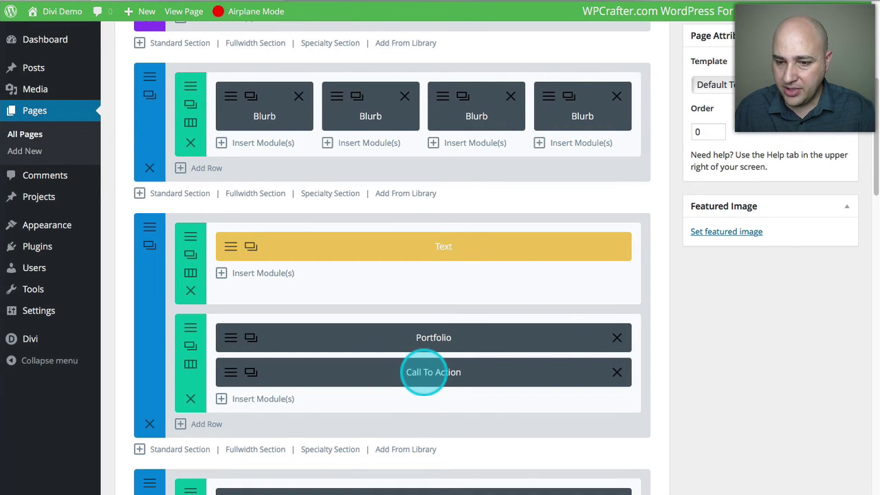
left_click(424, 373)
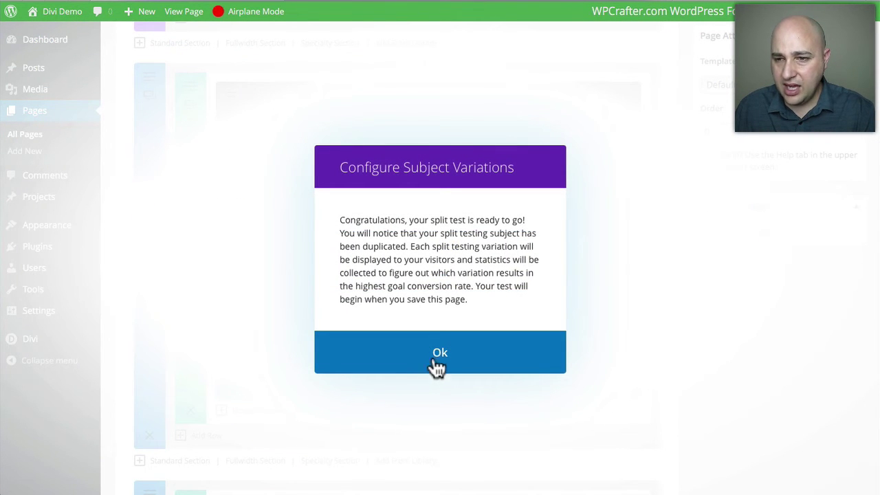
left_click(442, 356)
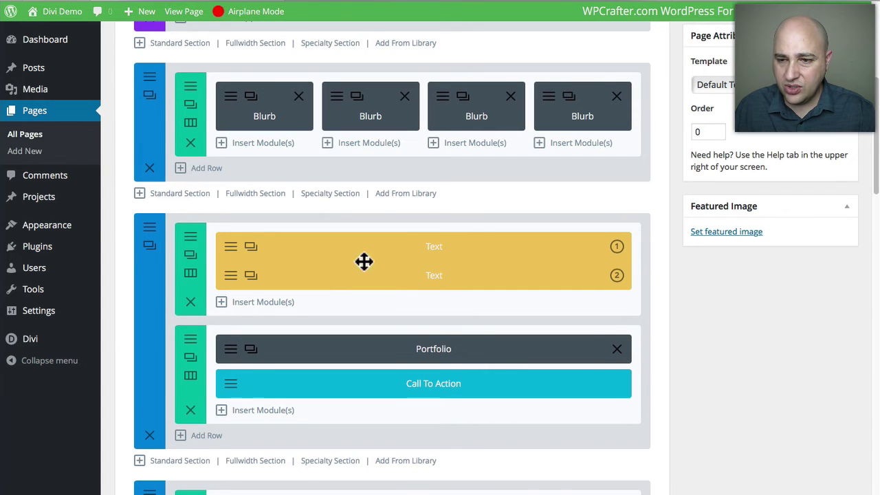
Change the heading of the second Text variation to "OUR VERY BEST WORK" and save the module.
left_click(229, 276)
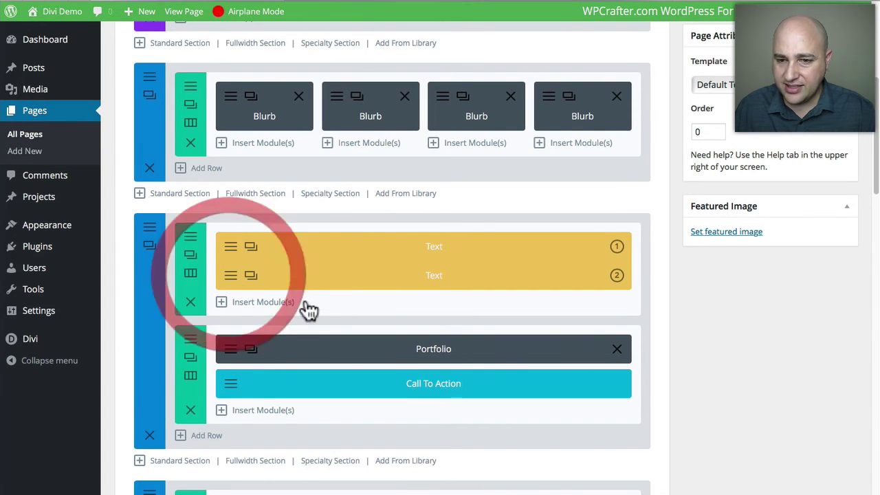
scroll(314, 309, "down", 5)
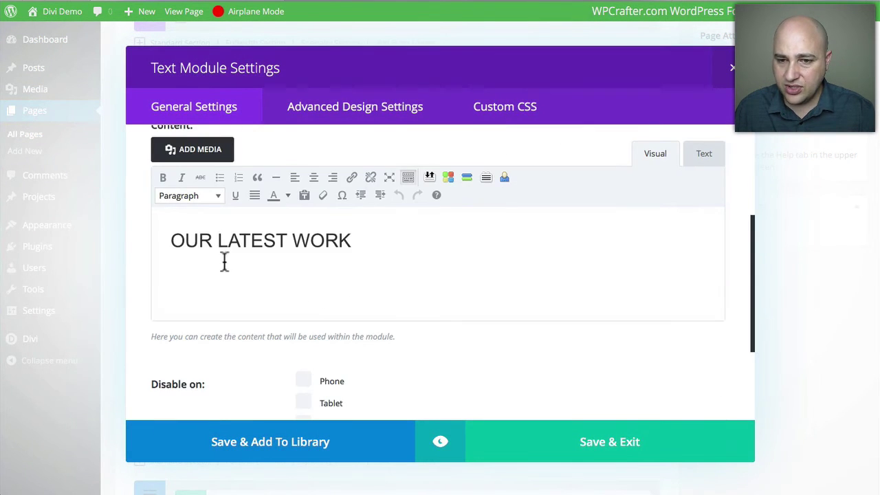
double_click(252, 242)
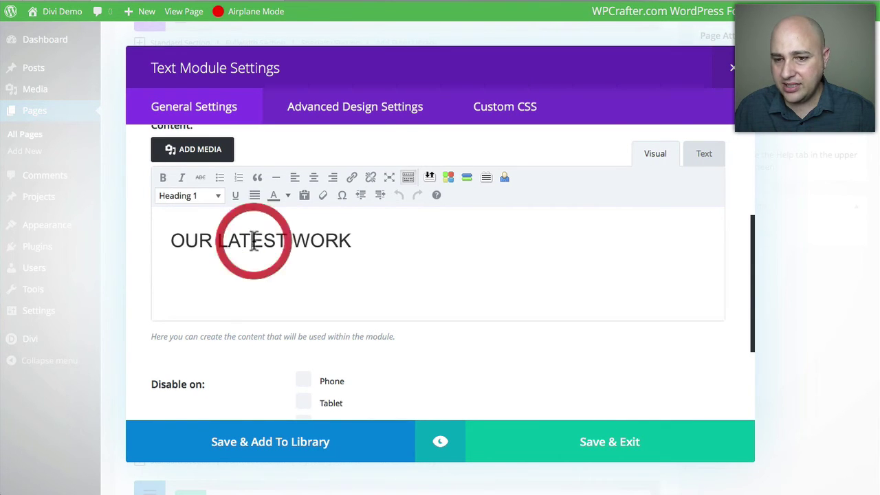
type("VERY B")
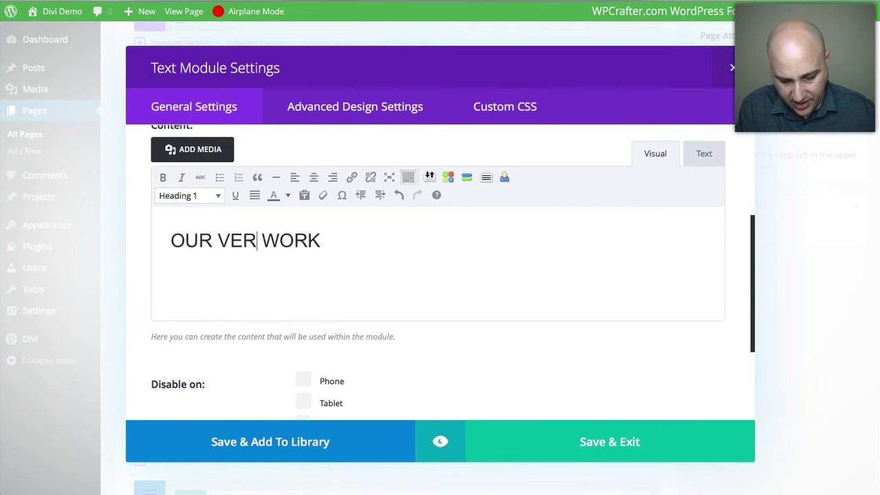
type("EST")
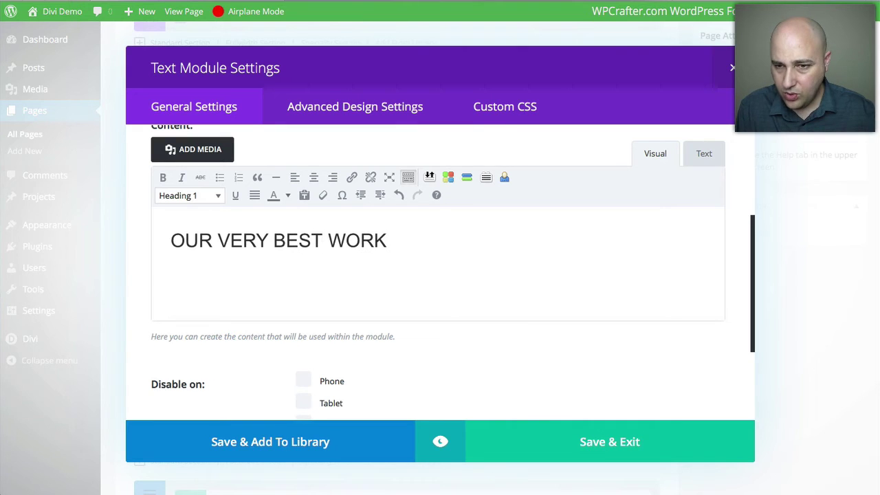
left_click(600, 444)
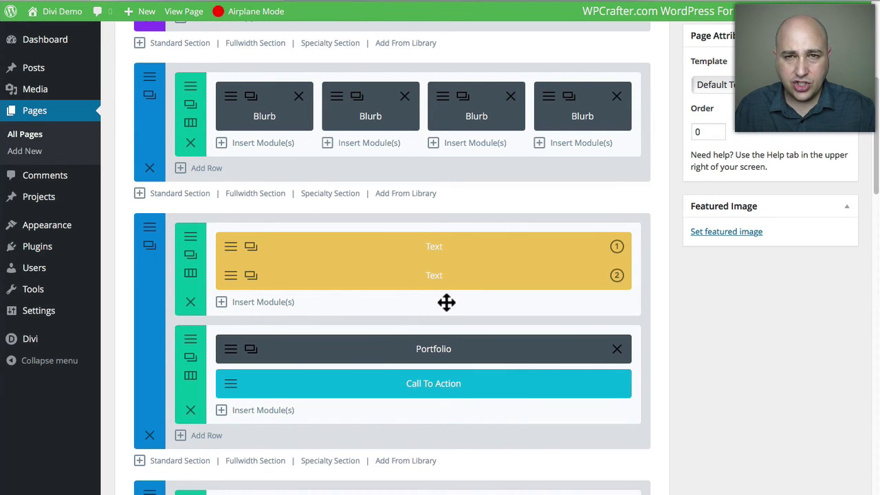
scroll(449, 299, "down", 3)
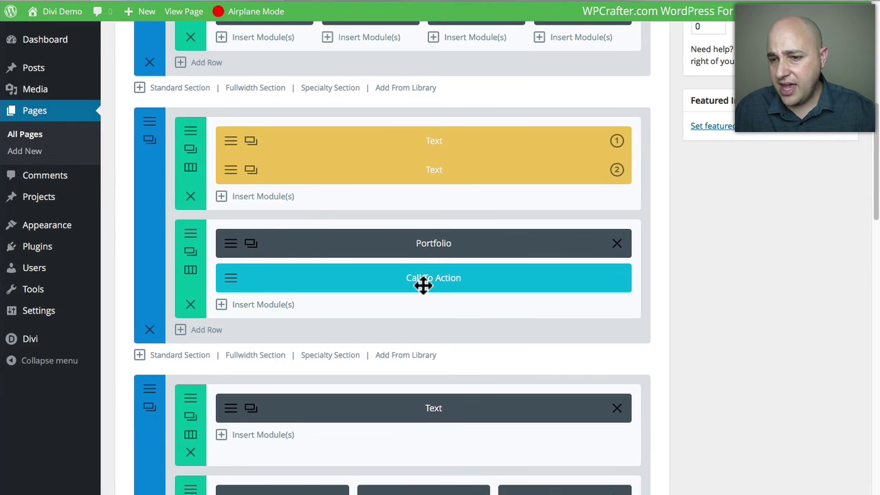
scroll(423, 268, "up", 6)
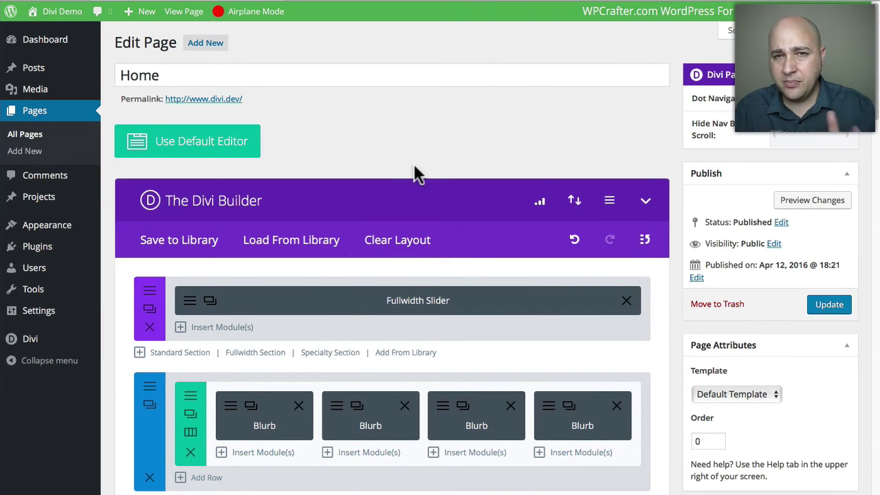